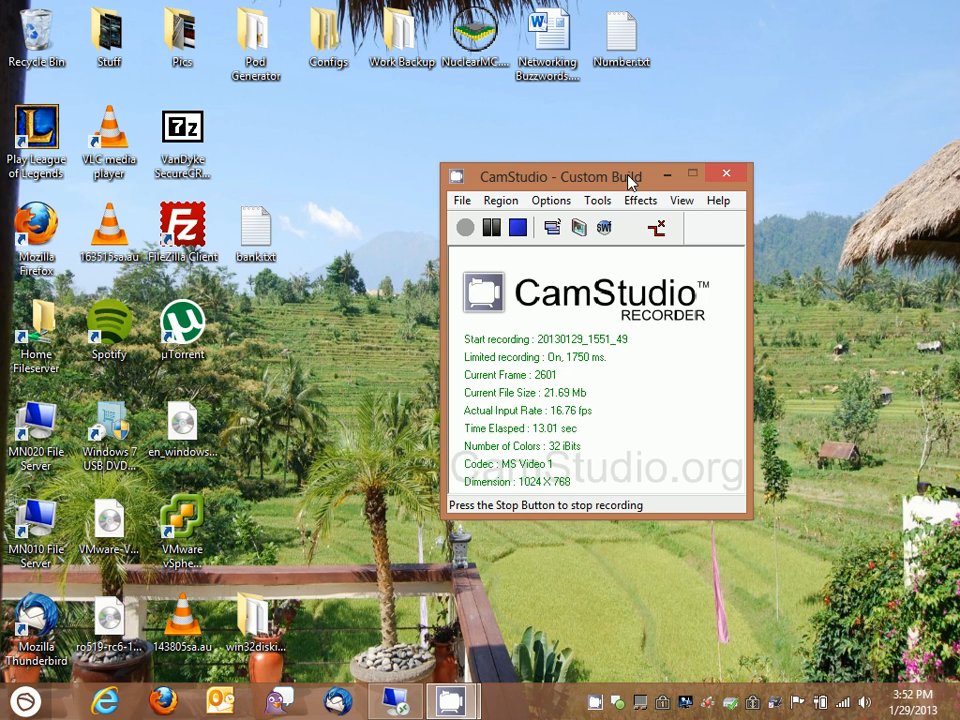
Switch from the CamStudio recorder to the remote desktop session and minimize the router's Port Forwarding page there
drag(629, 180, 428, 168)
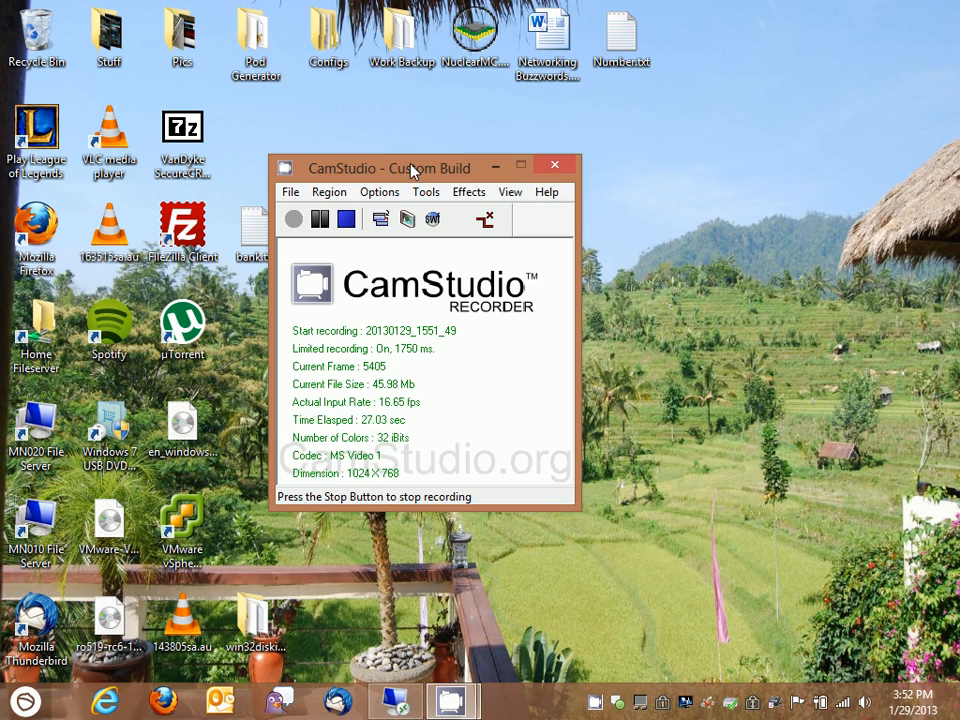
click(496, 167)
click(399, 705)
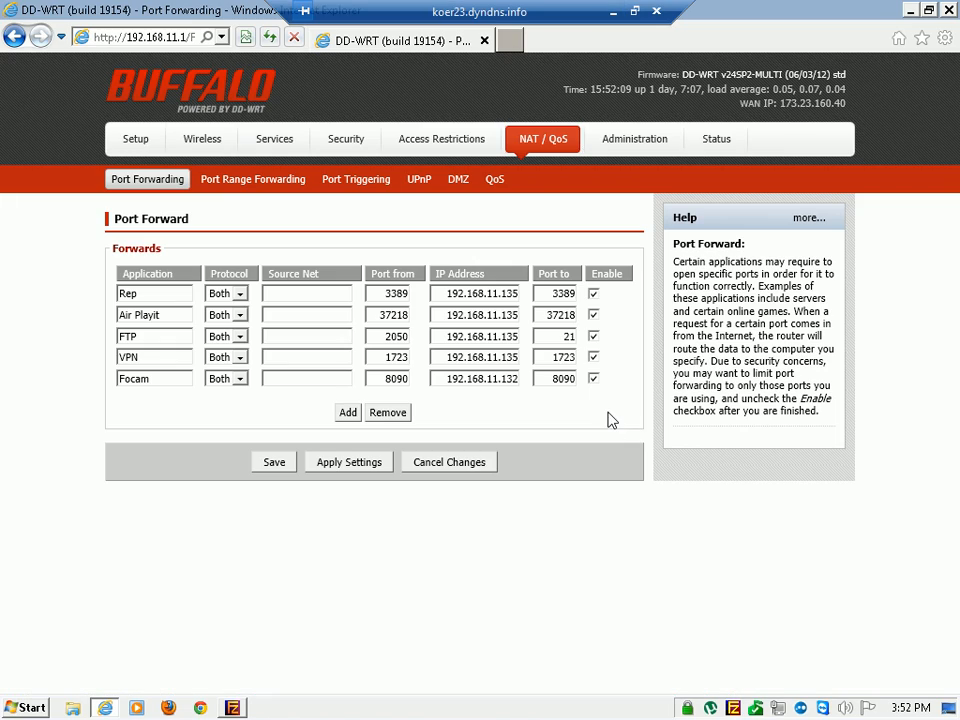
click(911, 11)
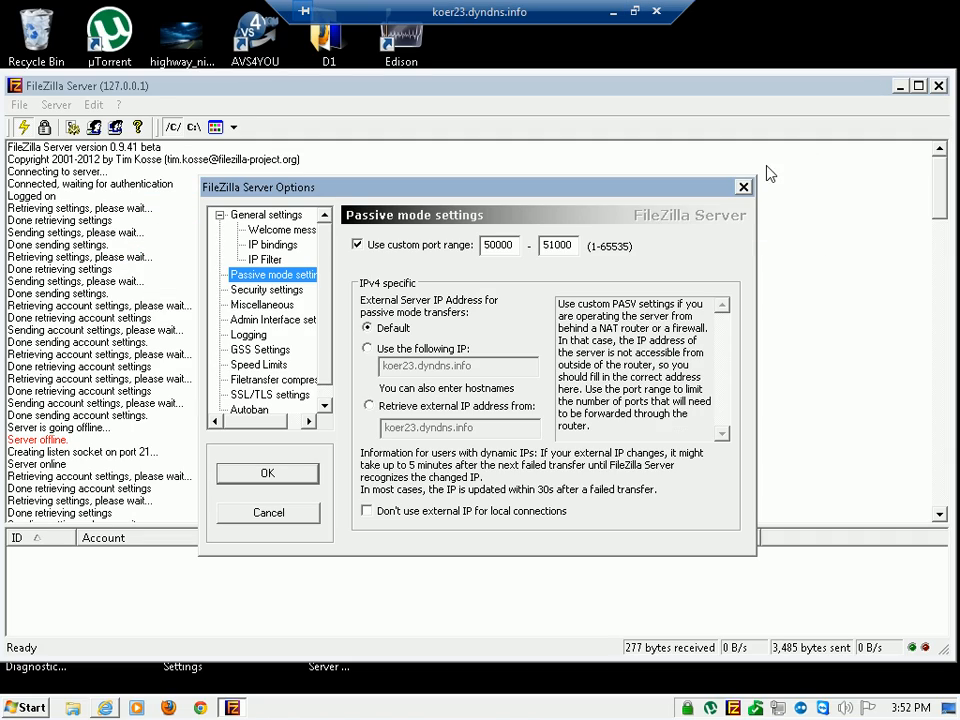
Close the open FileZilla Server options and reopen them at General settings to check the listening port
click(742, 187)
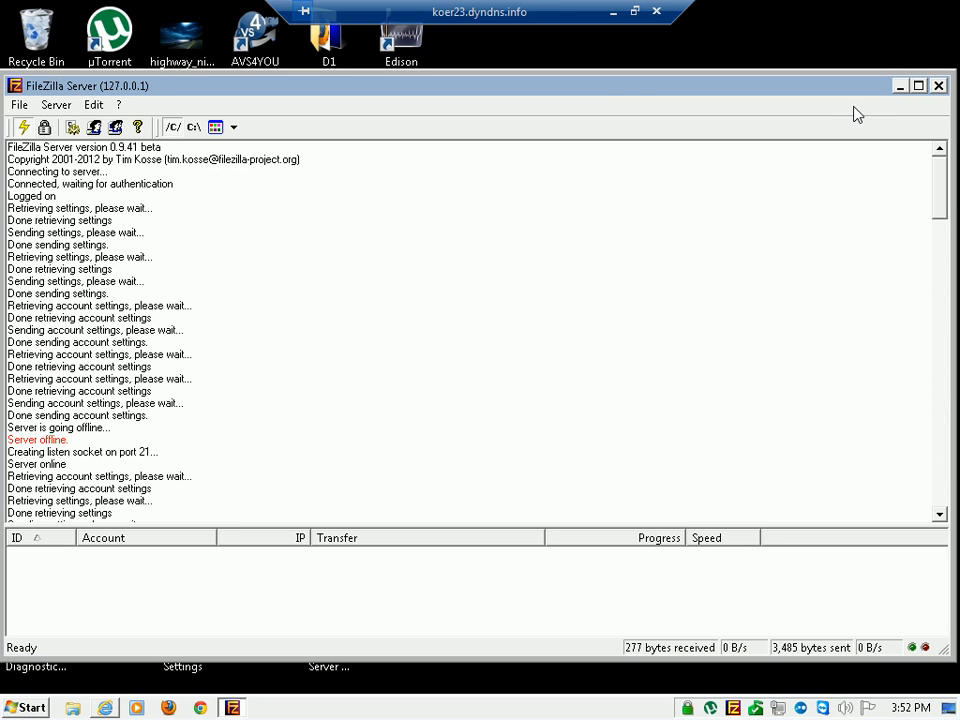
double_click(624, 90)
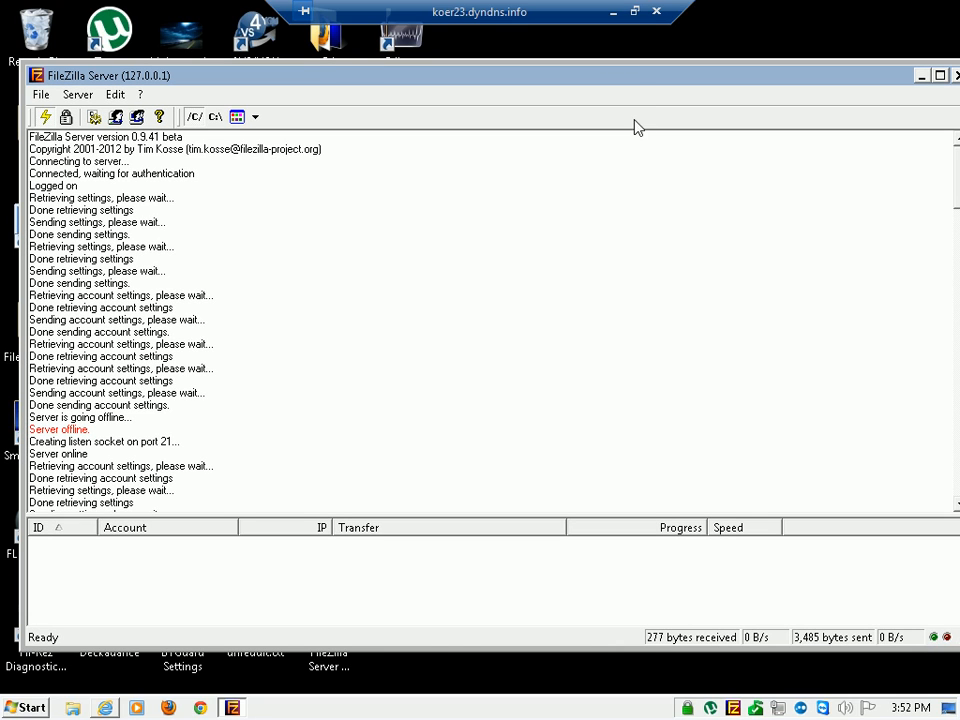
click(94, 117)
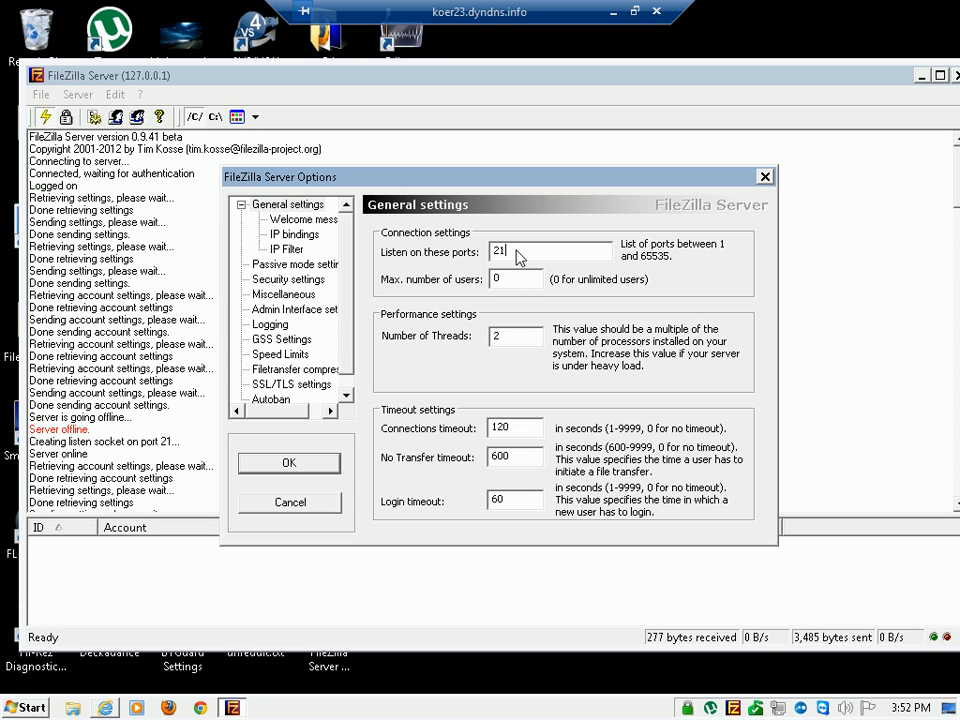
drag(518, 257, 455, 242)
Open Notepad in a smaller window and note "listen port 21"
click(28, 708)
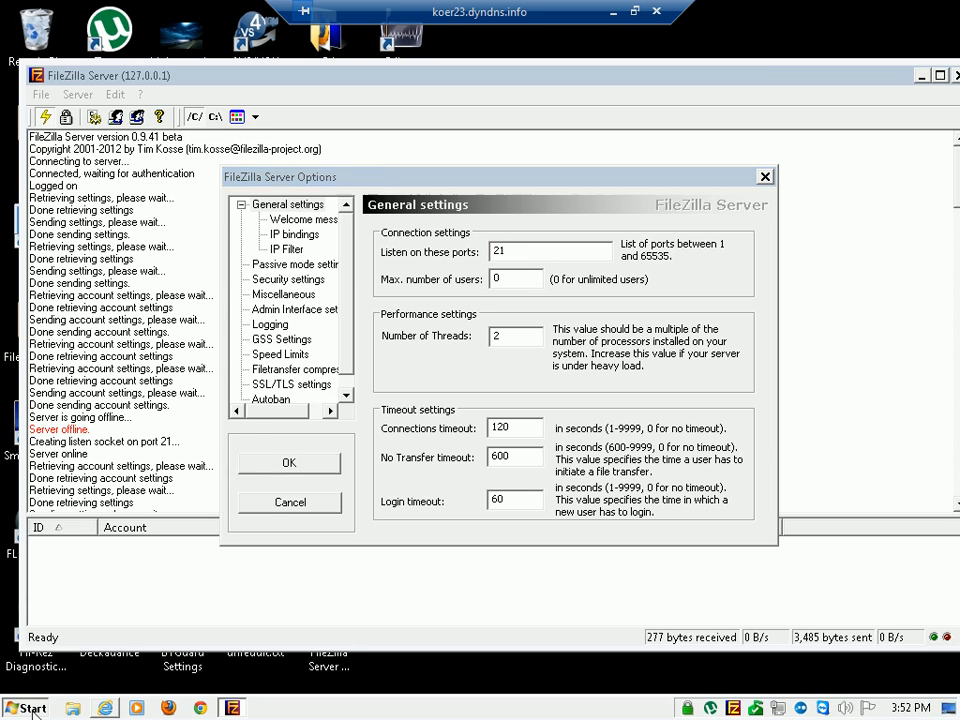
text(notepad)
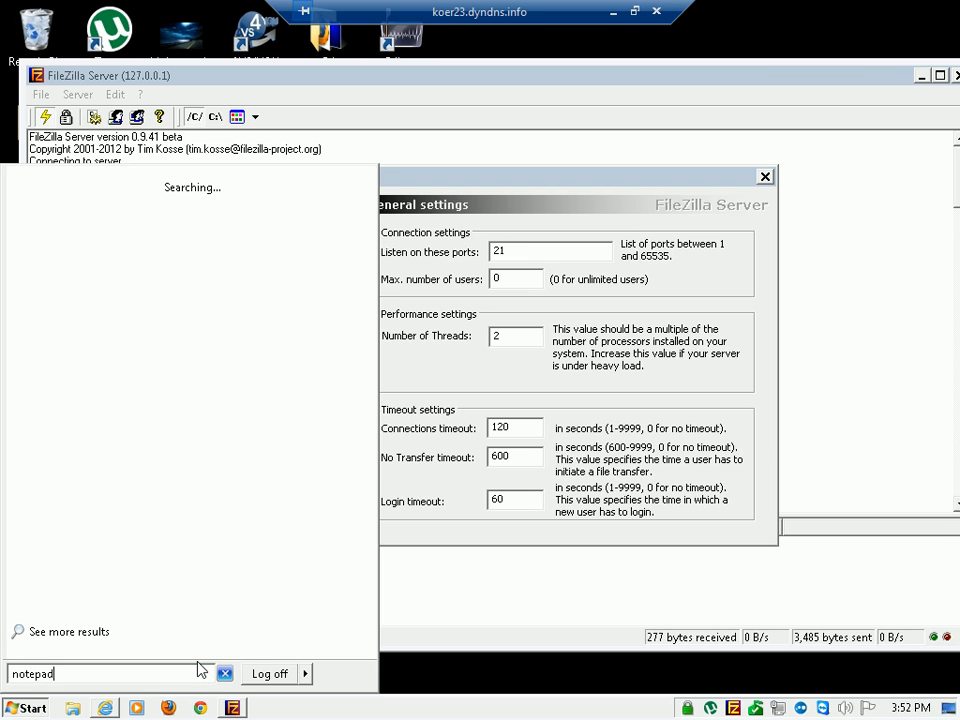
key(Return)
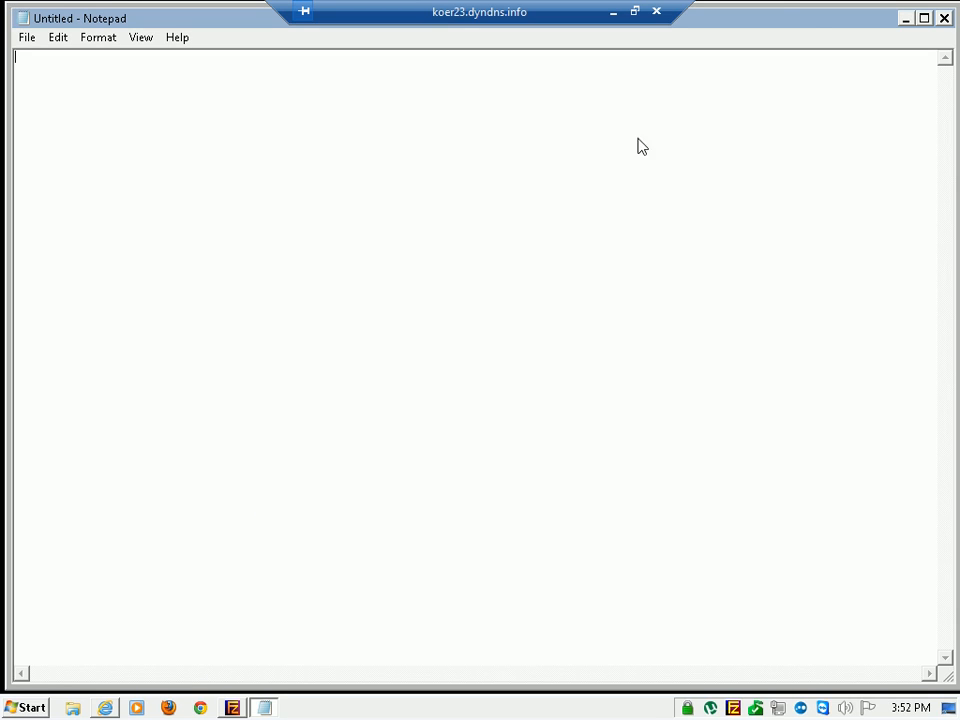
click(924, 17)
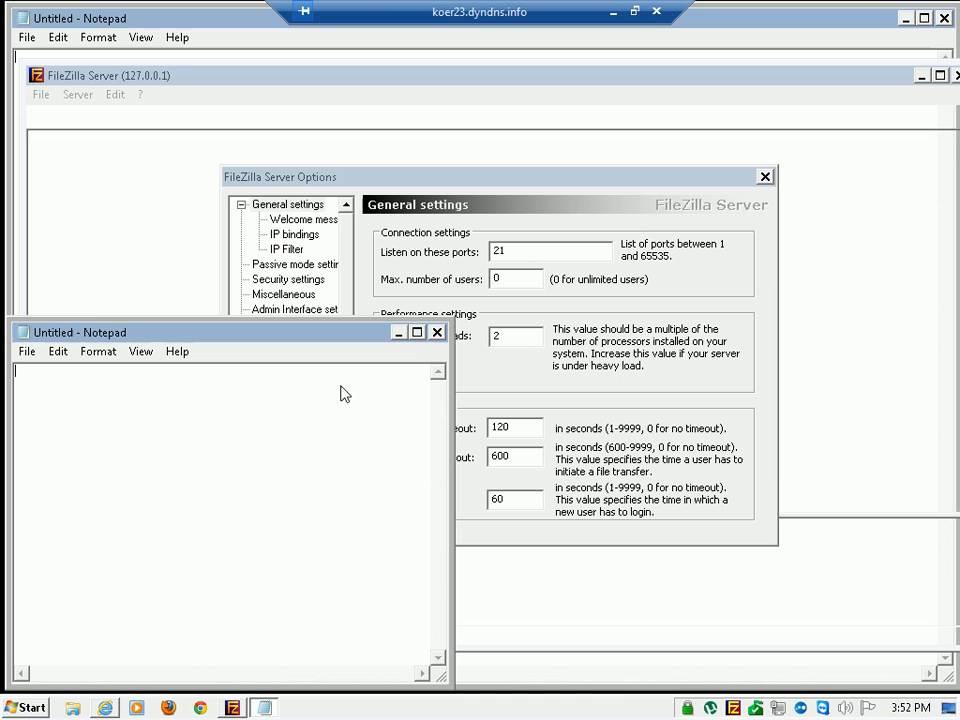
text(listen por)
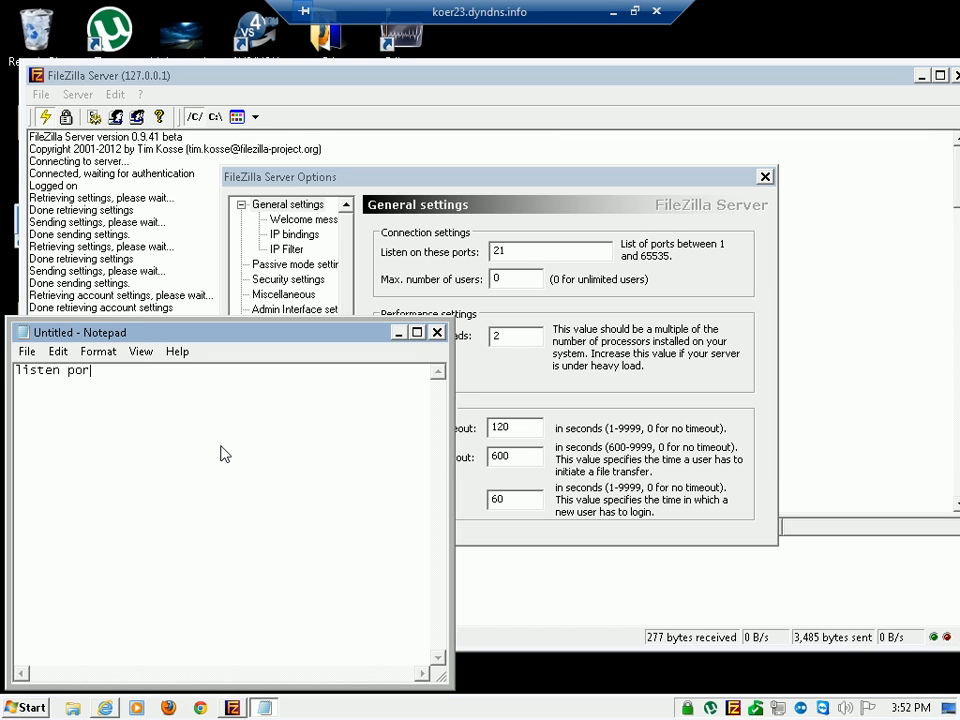
text(t 21)
click(338, 263)
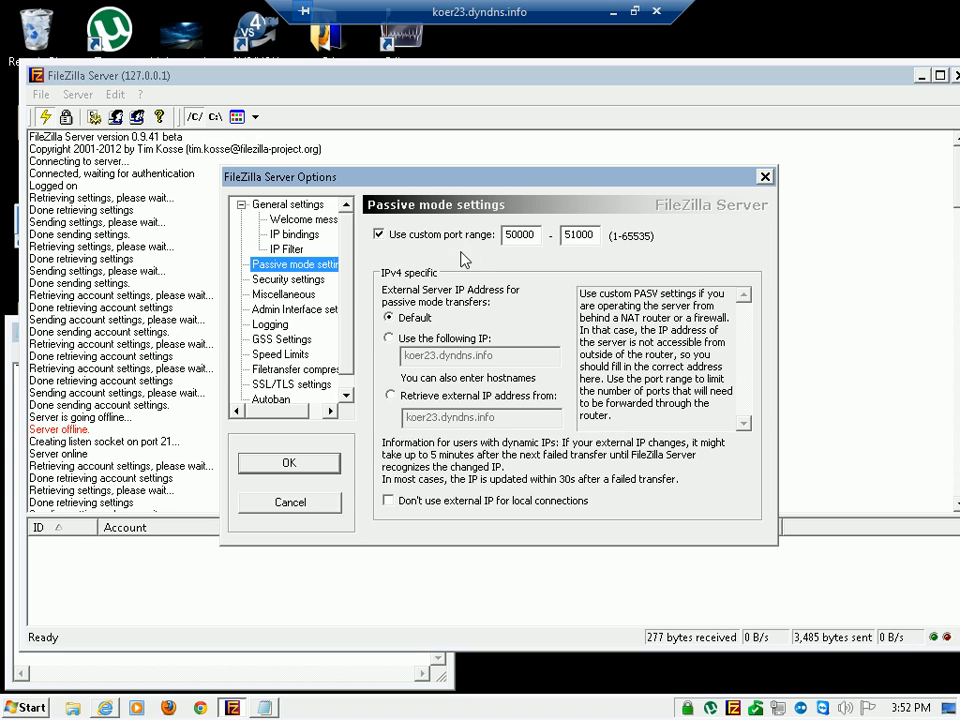
click(537, 236)
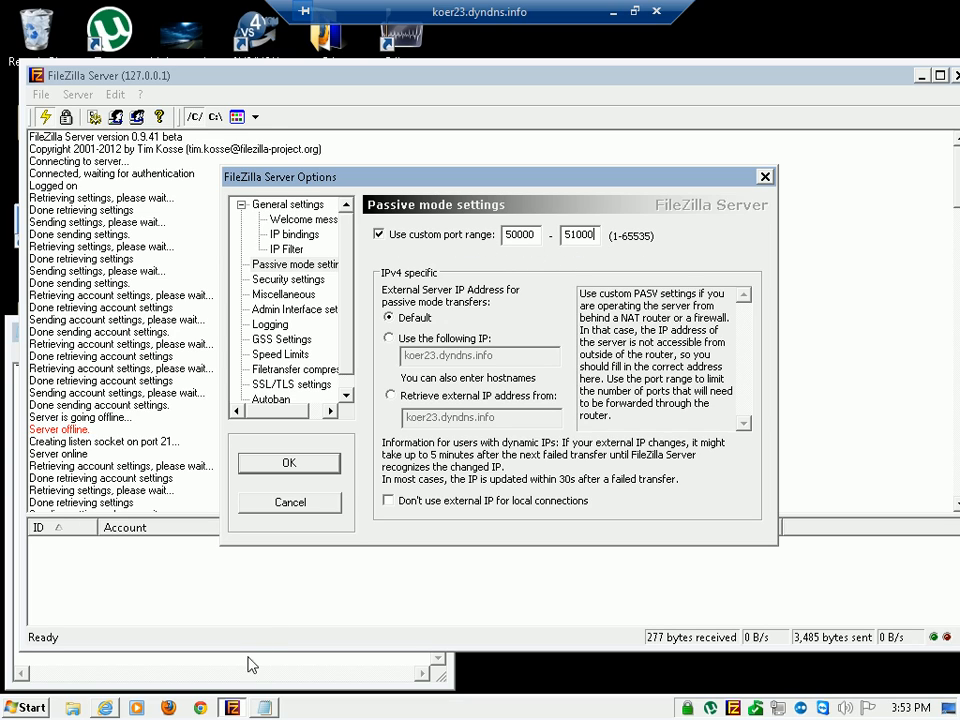
key(alt+Tab)
text(port )
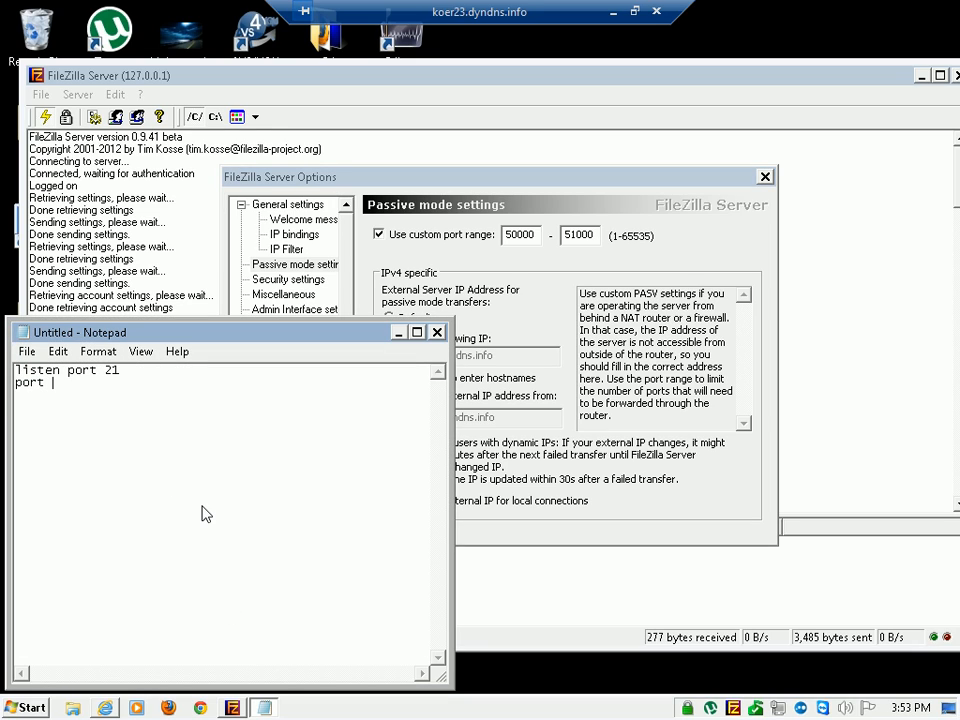
text(forward range 50000 51000)
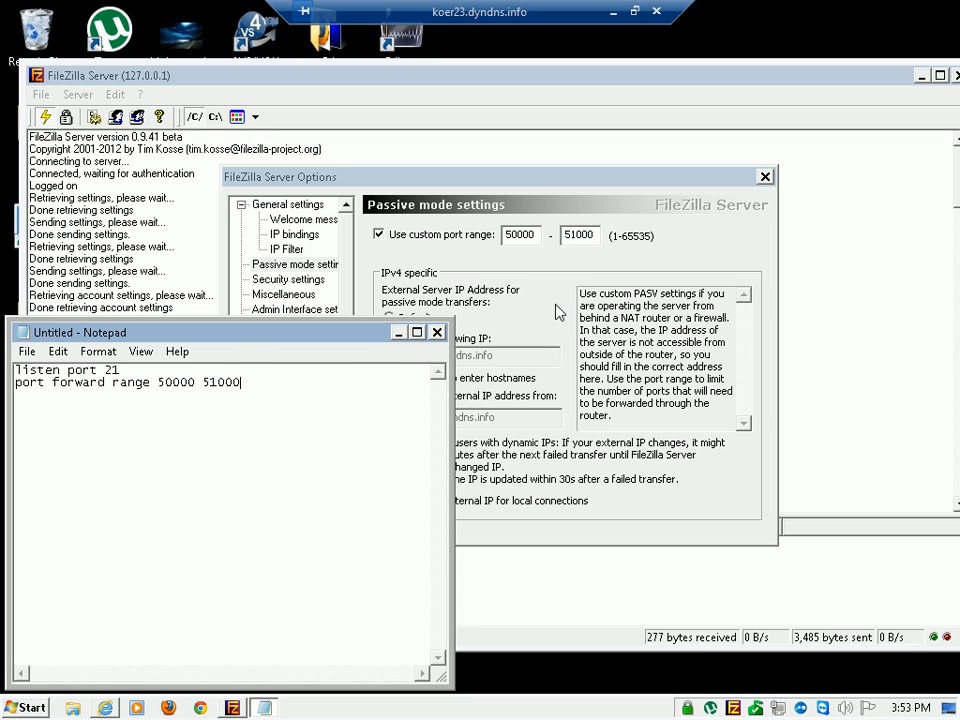
Review the listening port and the passive mode port range in the FileZilla Server options, and confirm the dialog
click(578, 235)
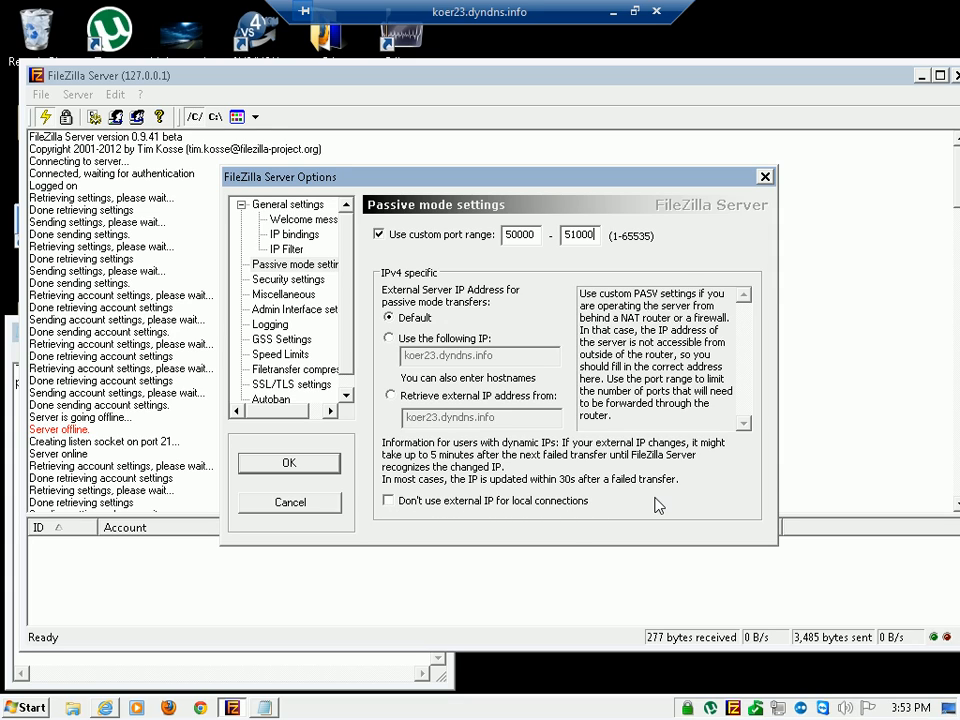
click(302, 219)
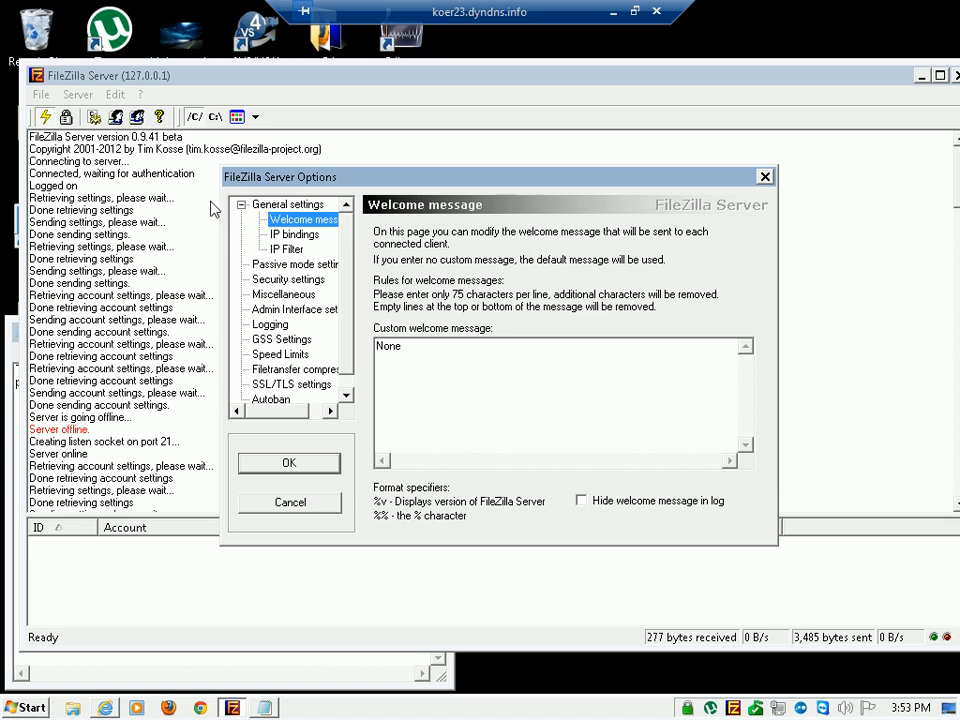
click(286, 204)
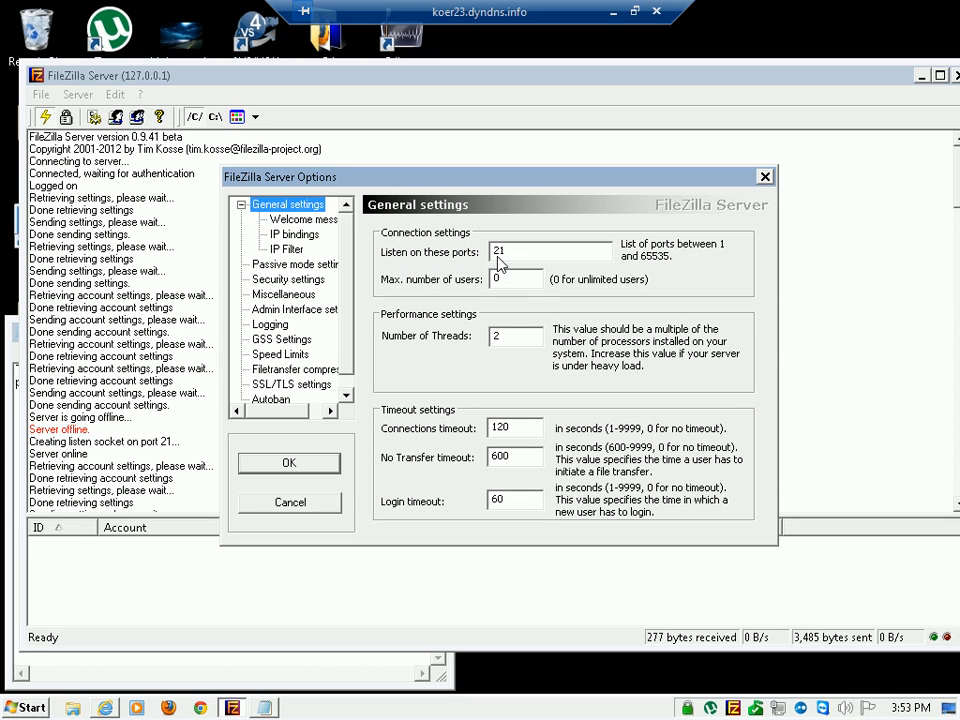
click(295, 264)
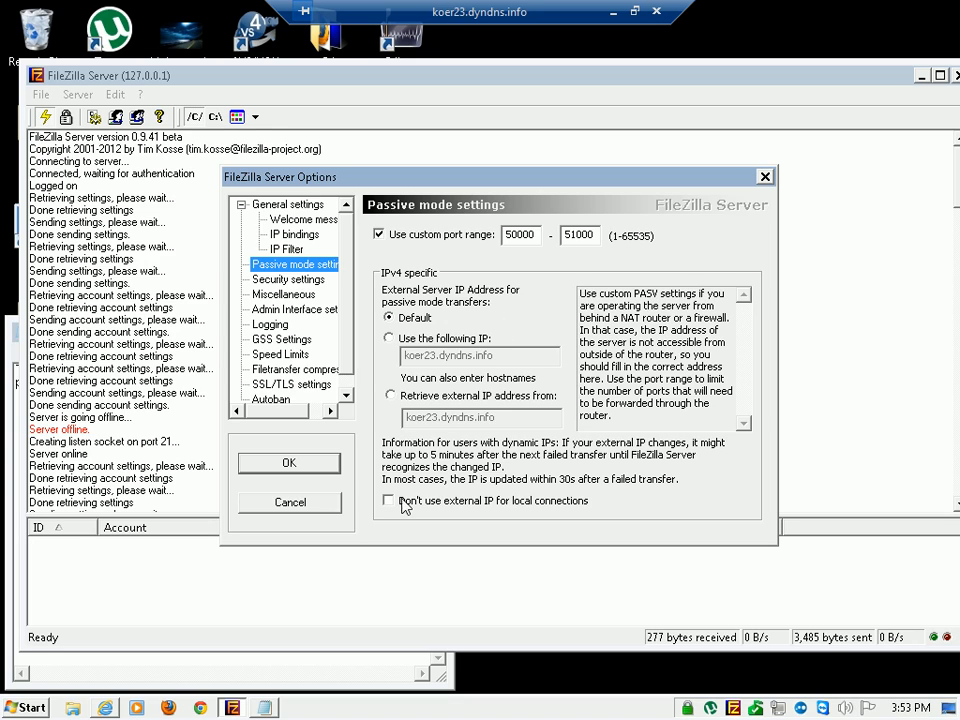
click(318, 463)
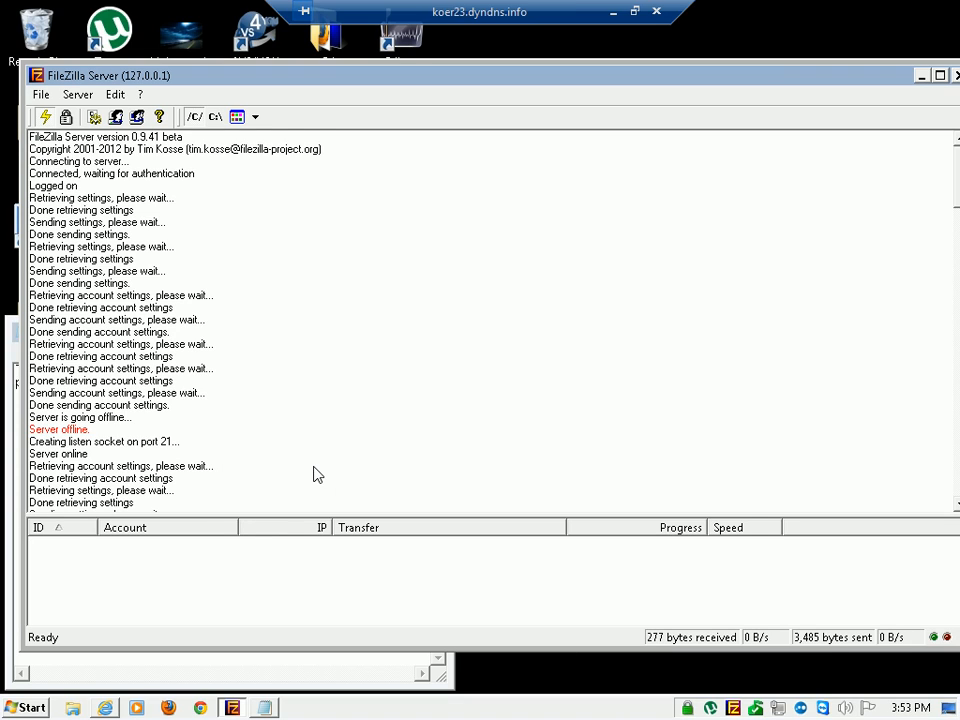
Minimize FileZilla Server and open the router's page at 192.168.11.1 in Firefox
click(922, 76)
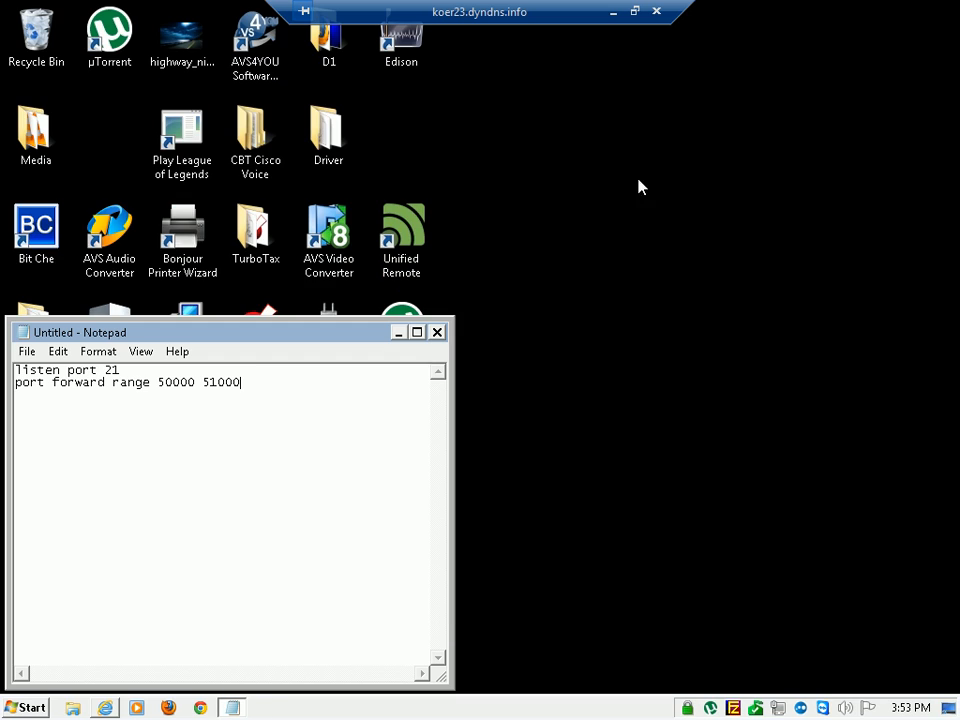
drag(257, 336, 584, 184)
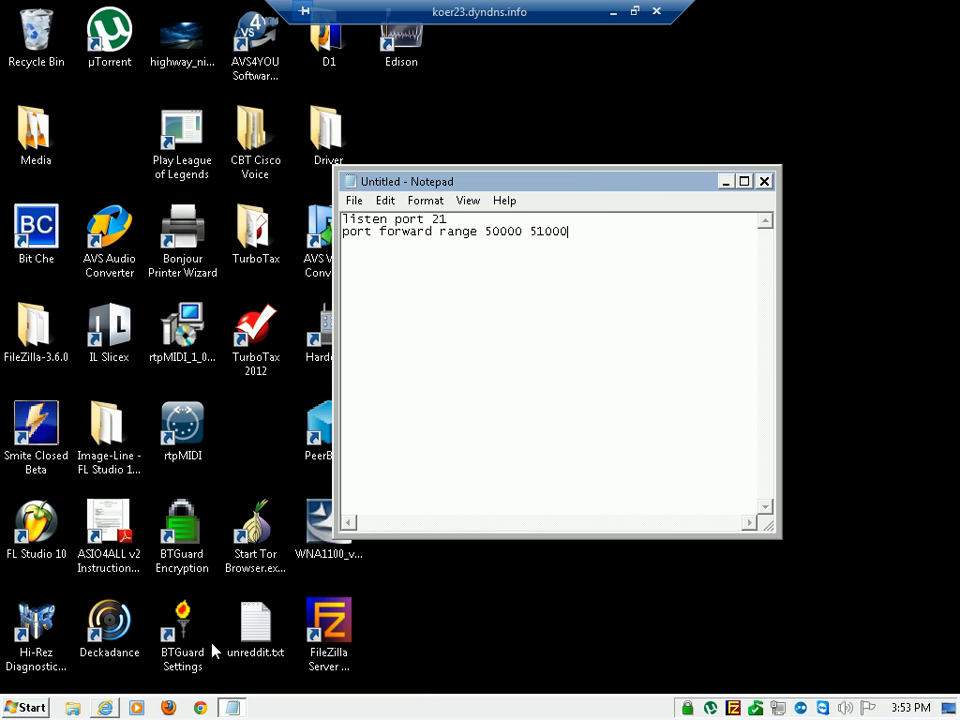
click(169, 702)
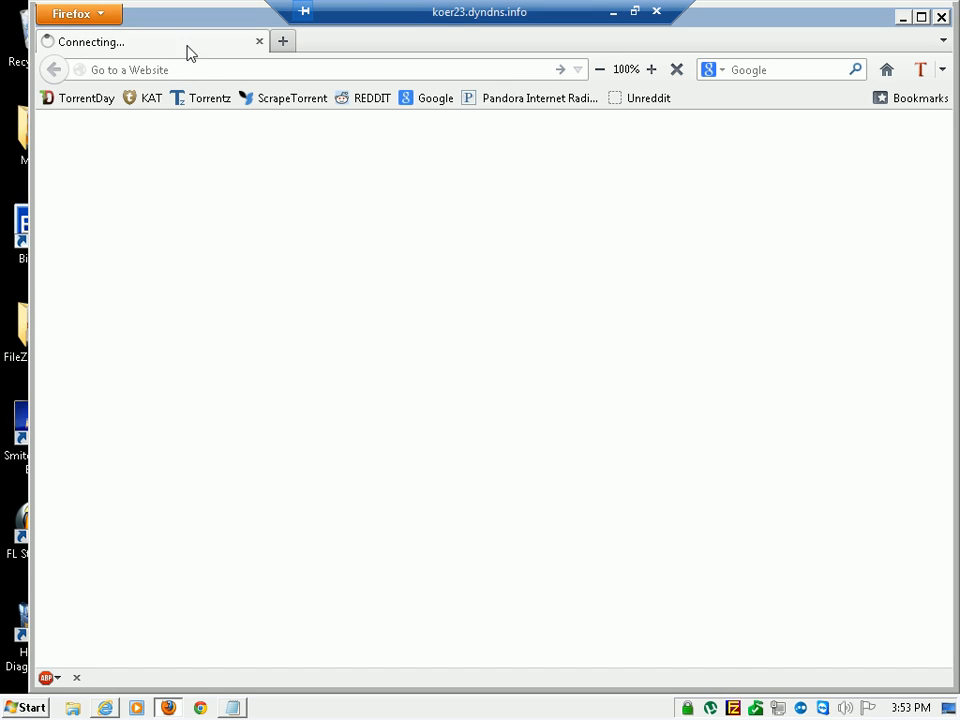
click(214, 77)
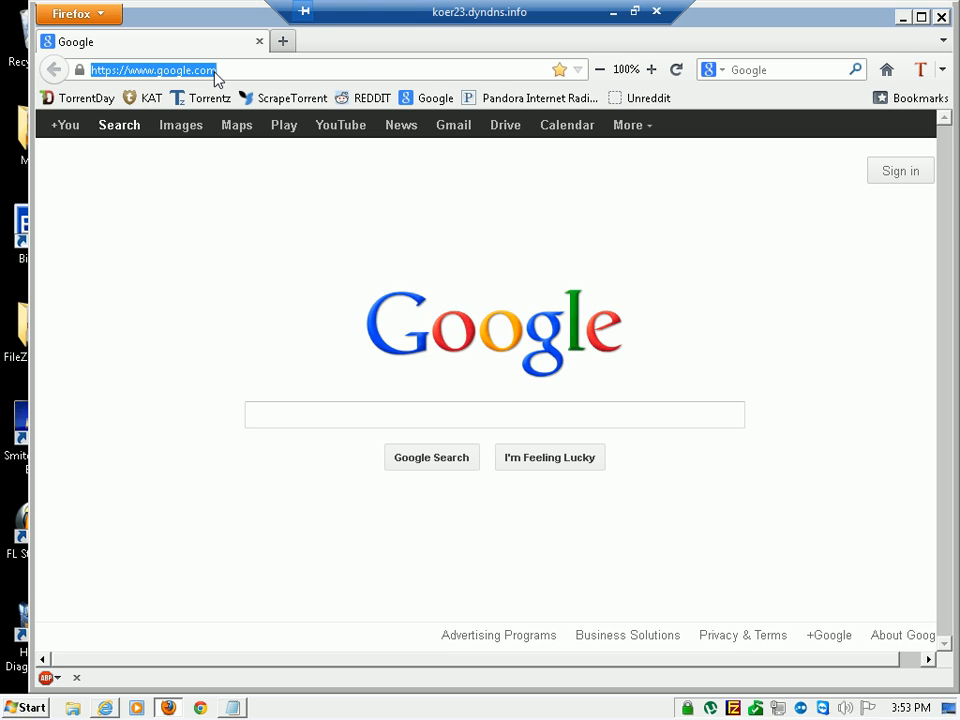
text(192.168.11.1/)
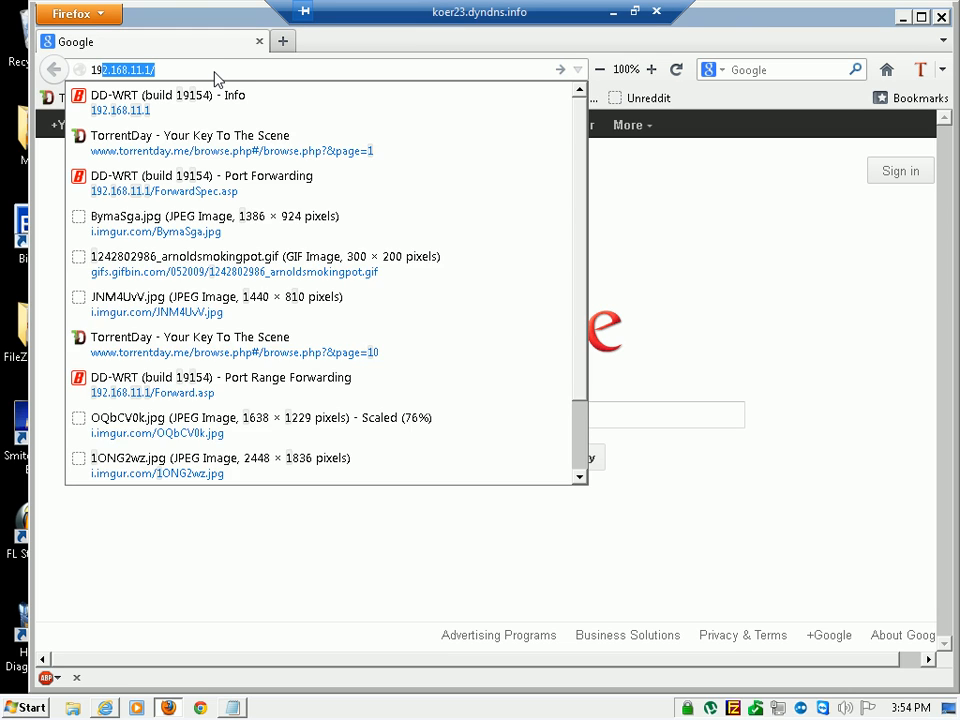
key(Return)
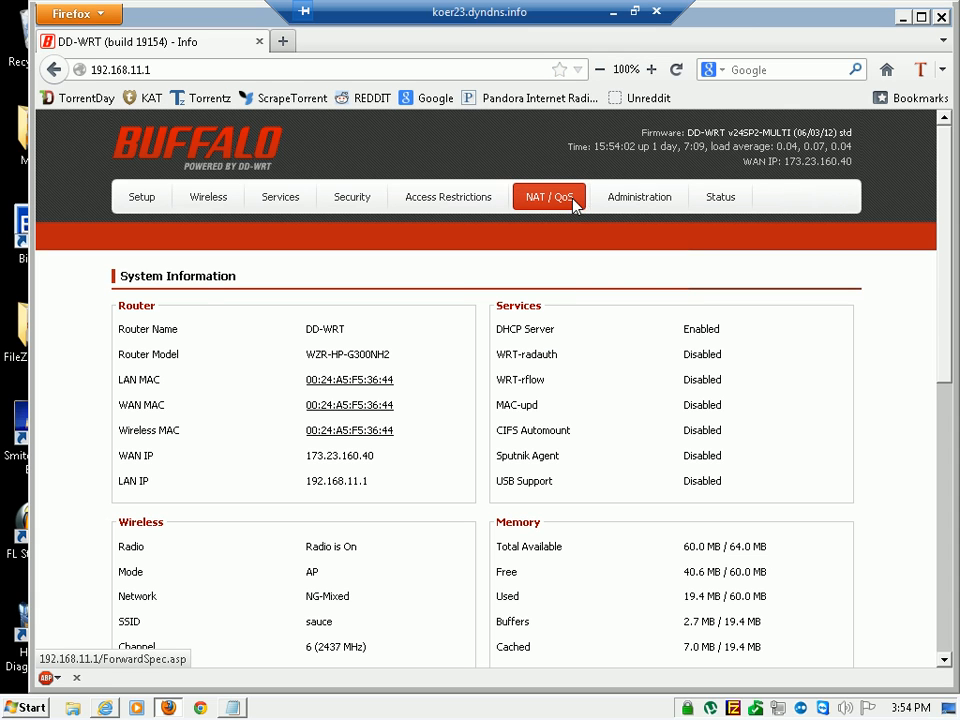
Open the router's NAT / QoS section, logging in with the user name root and the password, without saving the login
click(576, 204)
text(root)
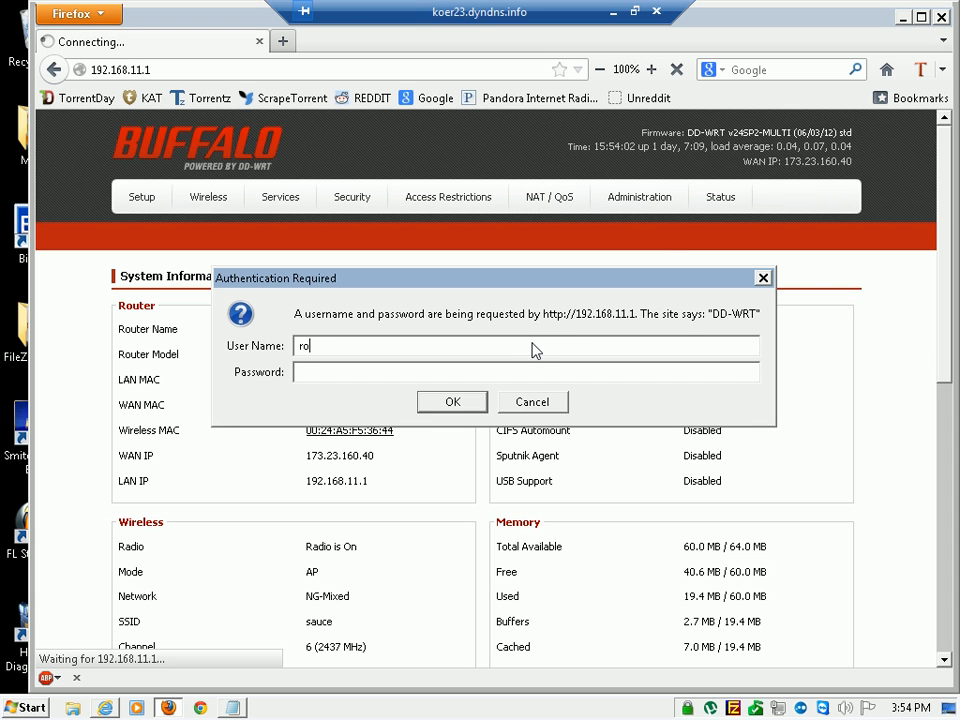
key(Tab)
text(******)
key(Return)
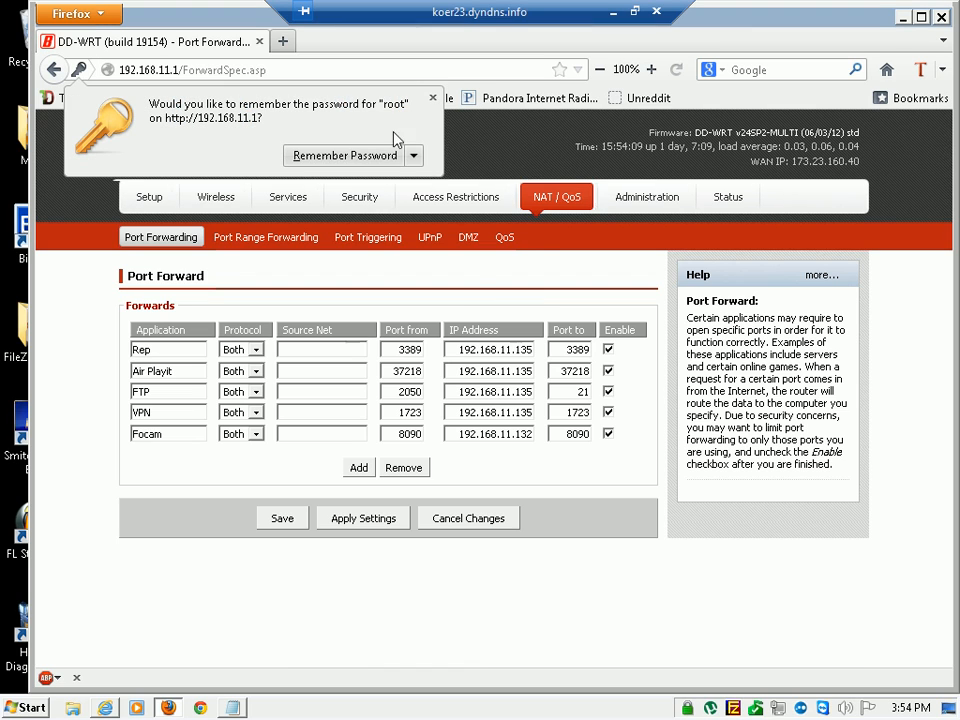
click(431, 96)
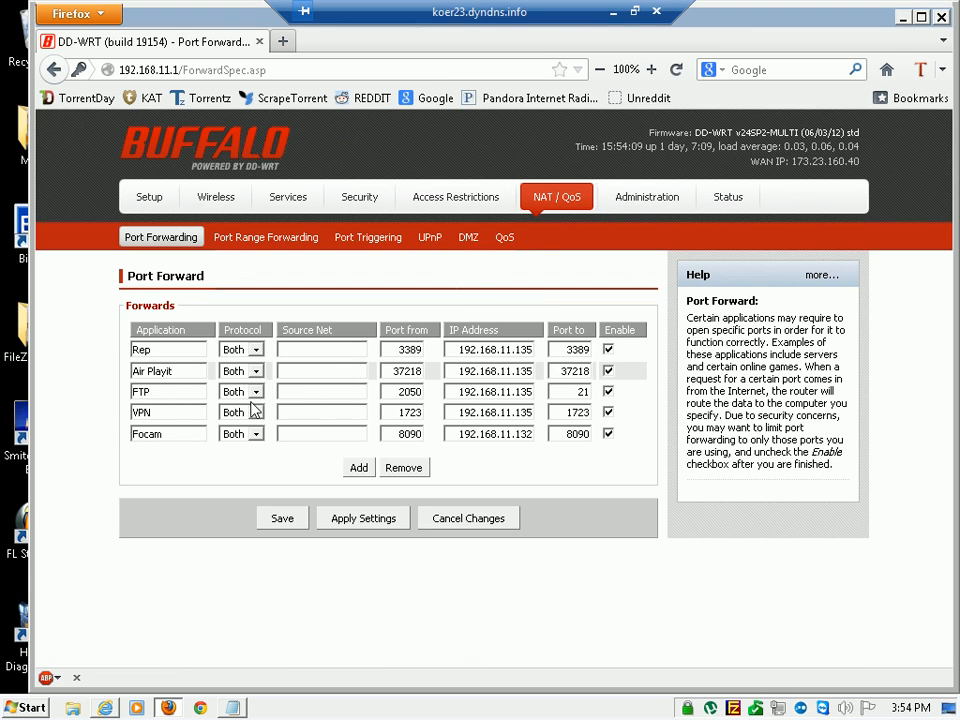
Examine the FTP forward's destination port against the listen port noted in Notepad, and inspect its source port
double_click(136, 393)
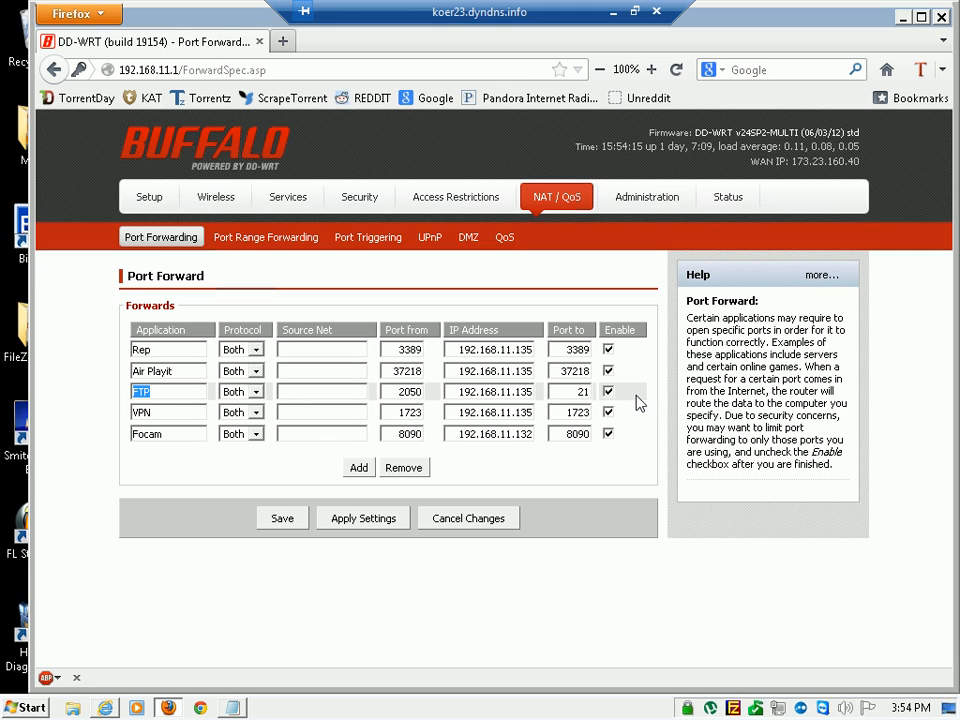
click(575, 396)
double_click(580, 396)
click(240, 709)
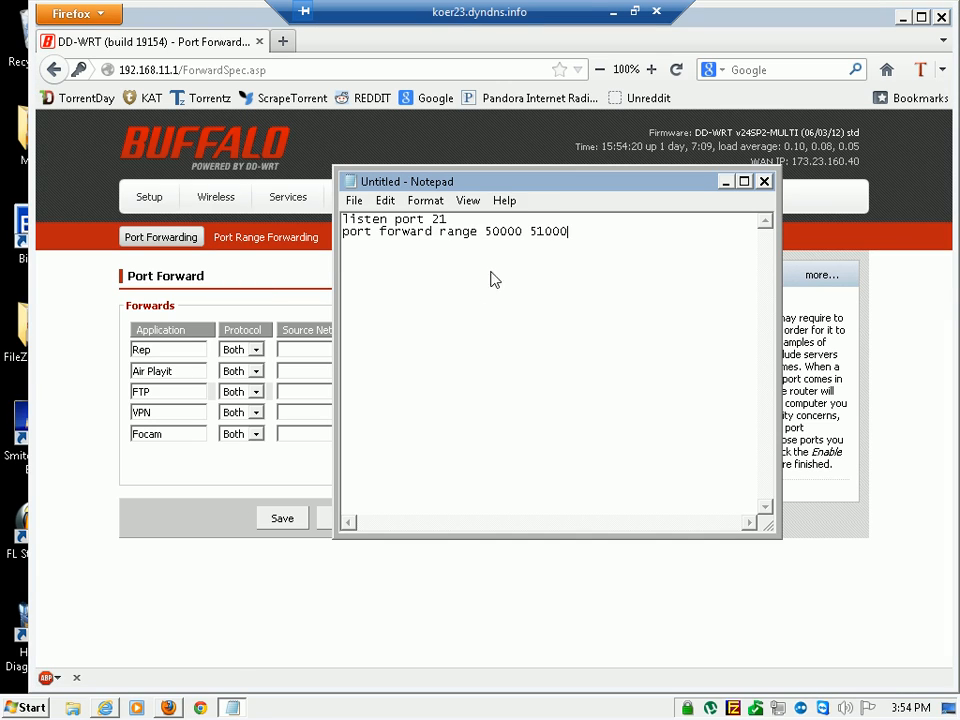
drag(505, 185, 240, 368)
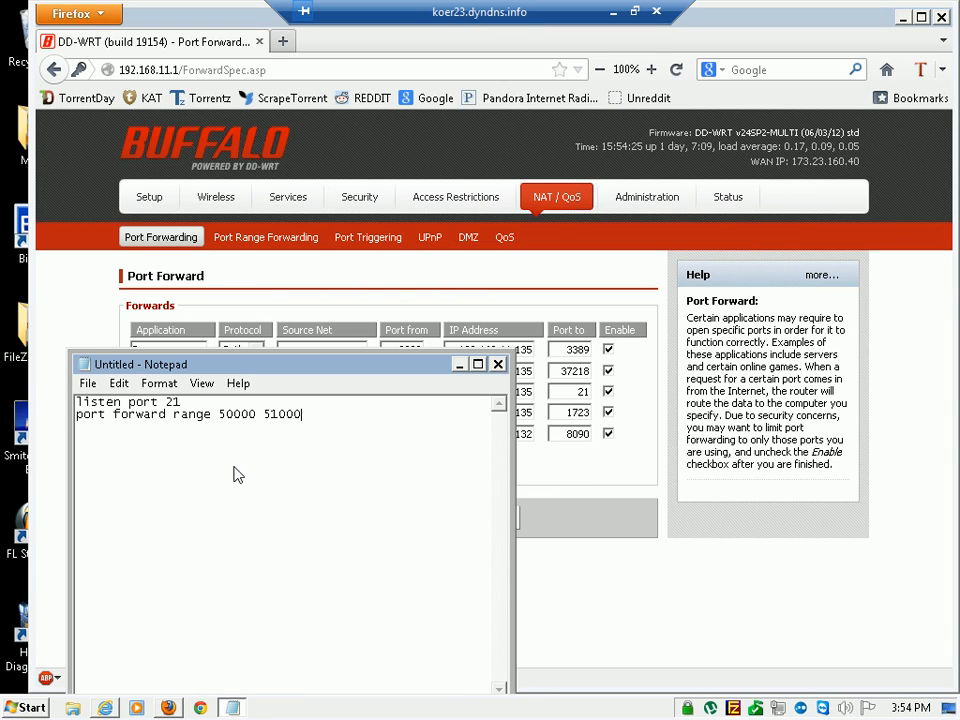
click(231, 407)
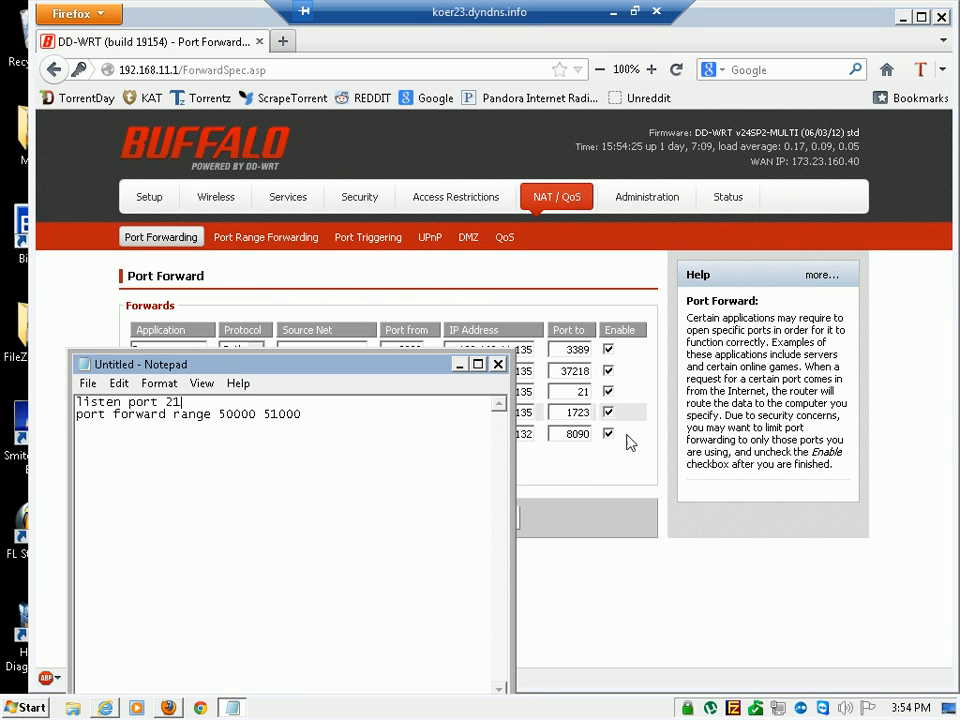
click(570, 394)
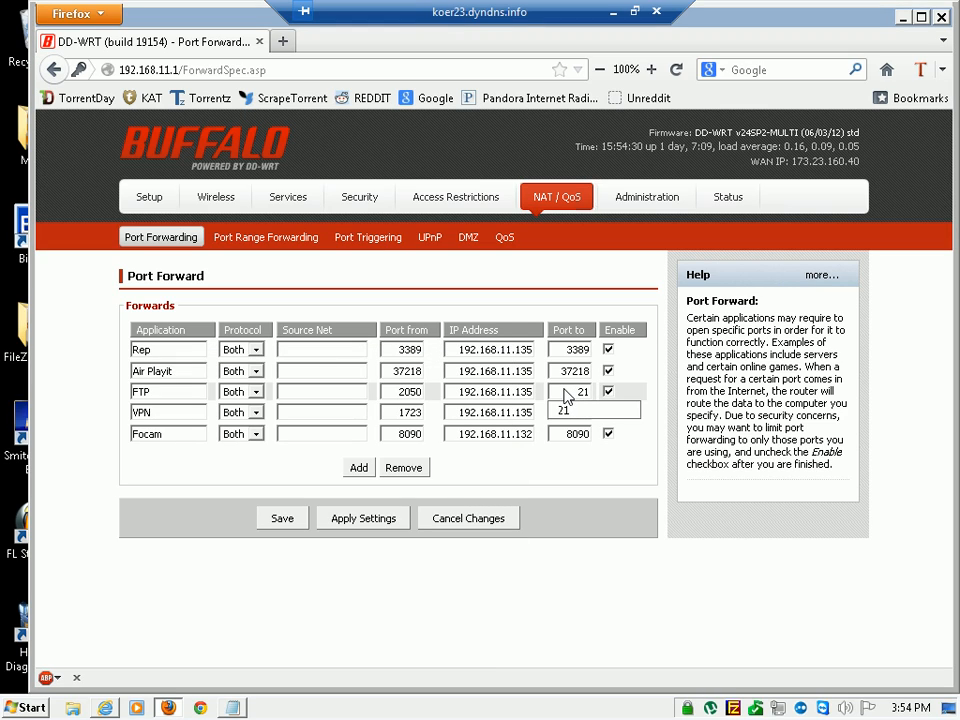
double_click(590, 395)
double_click(408, 394)
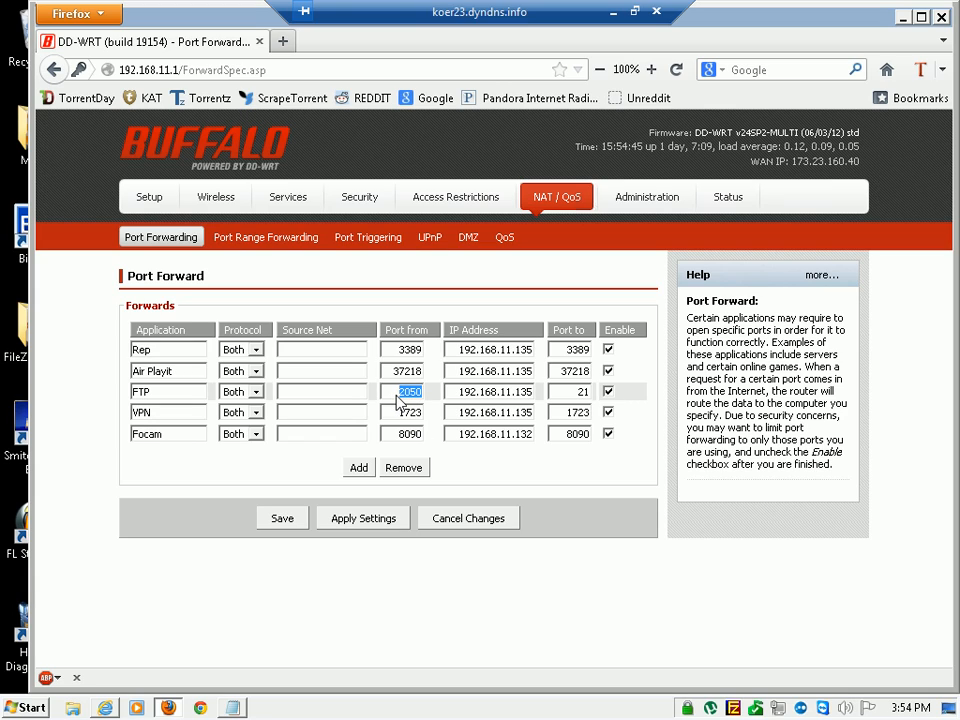
Examine the FTP forward's source port, and check the start port, end port and IP address of the FTP port range forward
drag(576, 393, 598, 400)
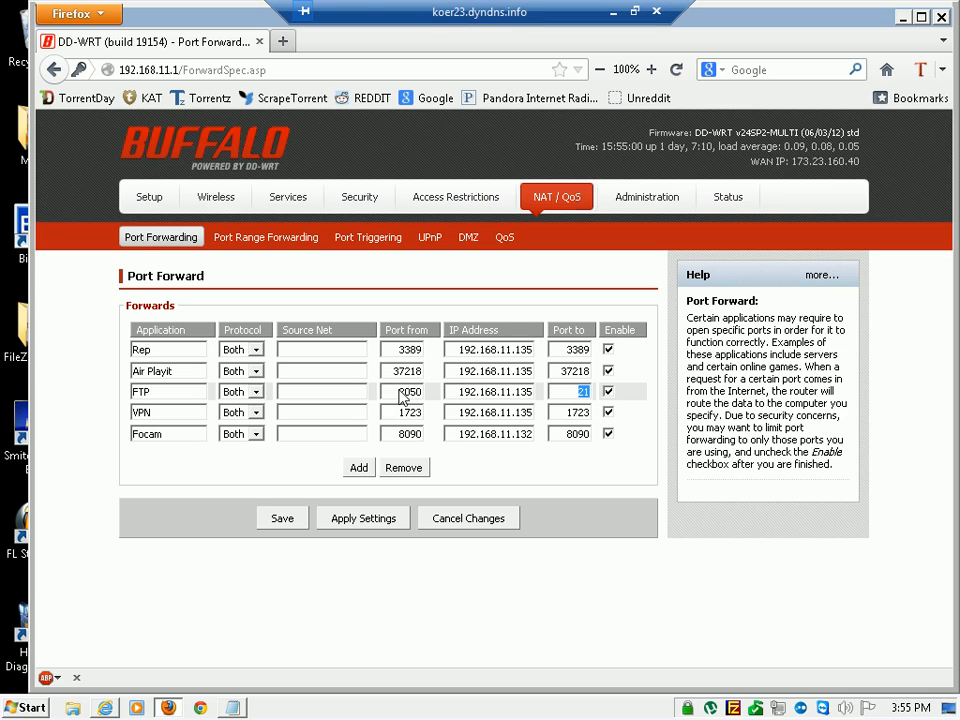
drag(400, 397, 430, 397)
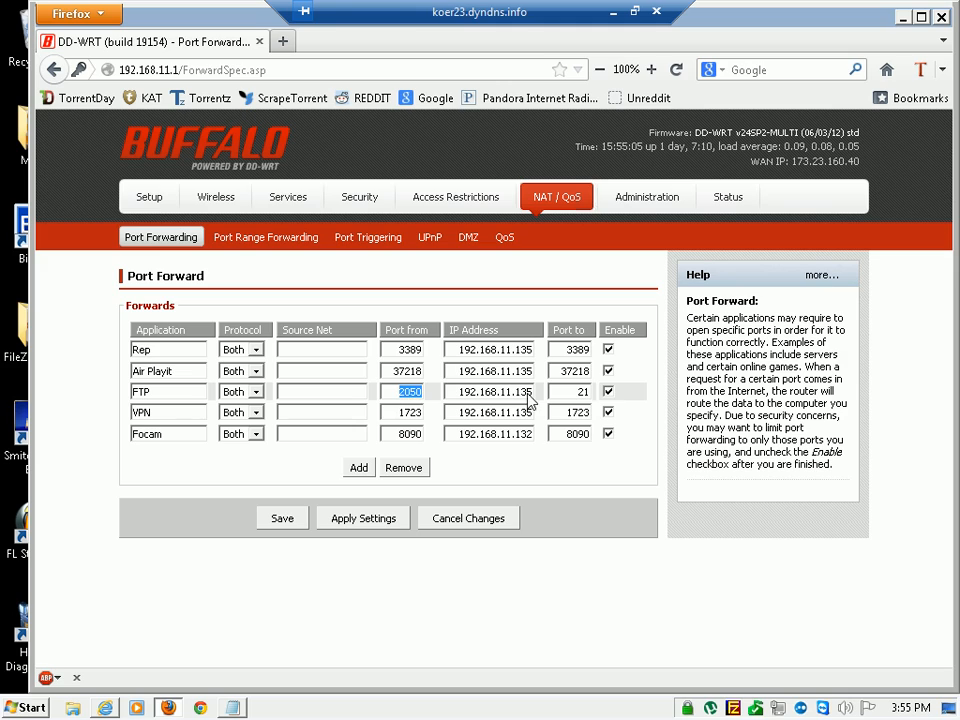
click(231, 236)
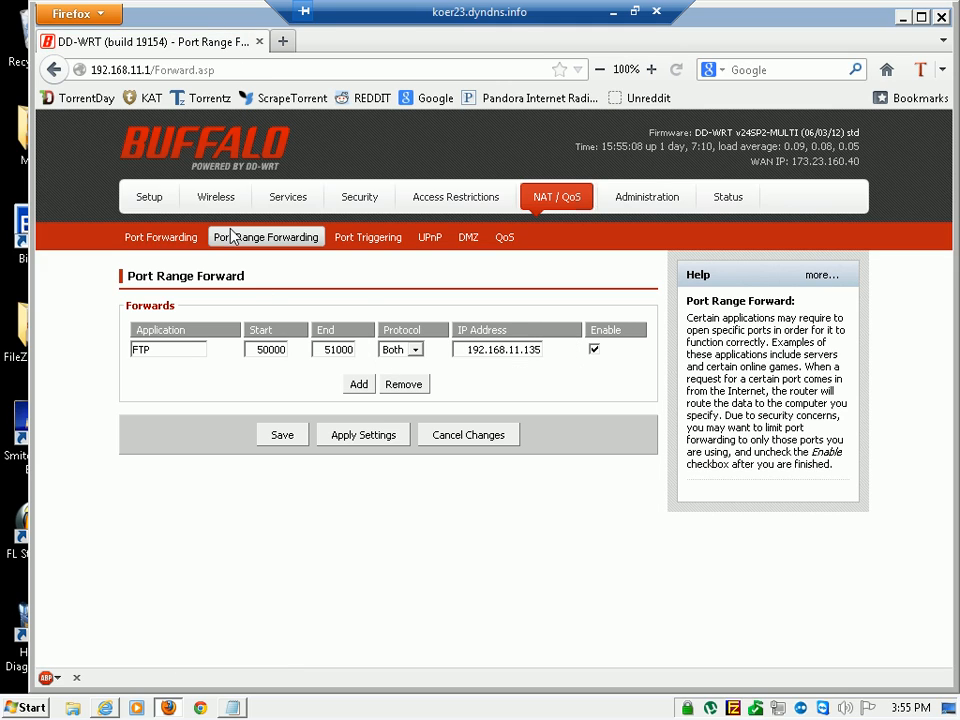
drag(251, 354, 360, 381)
drag(470, 355, 533, 363)
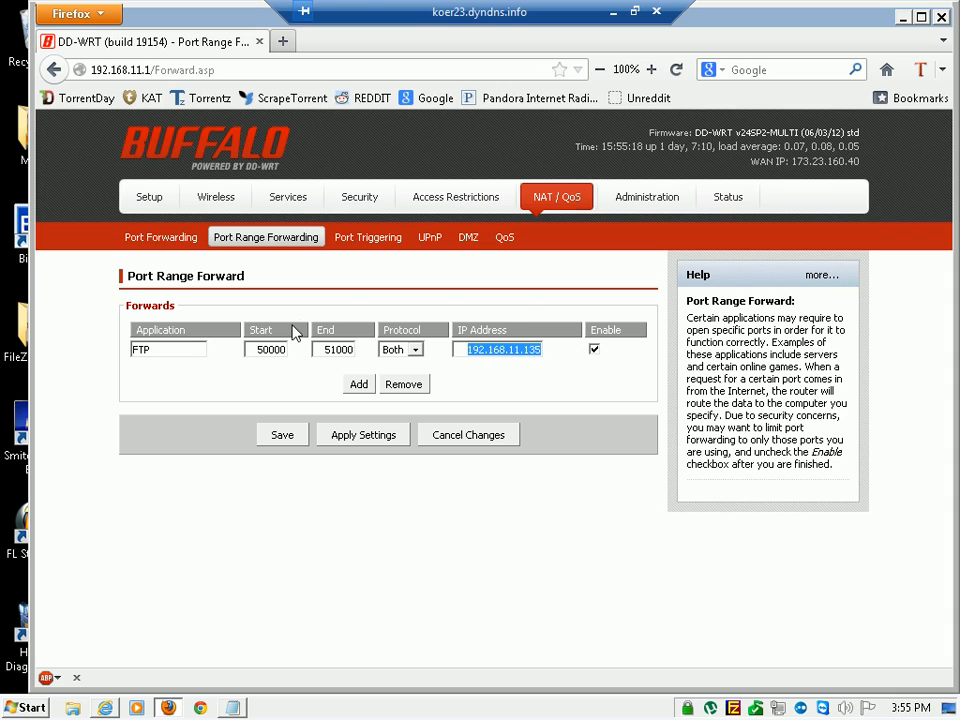
click(158, 239)
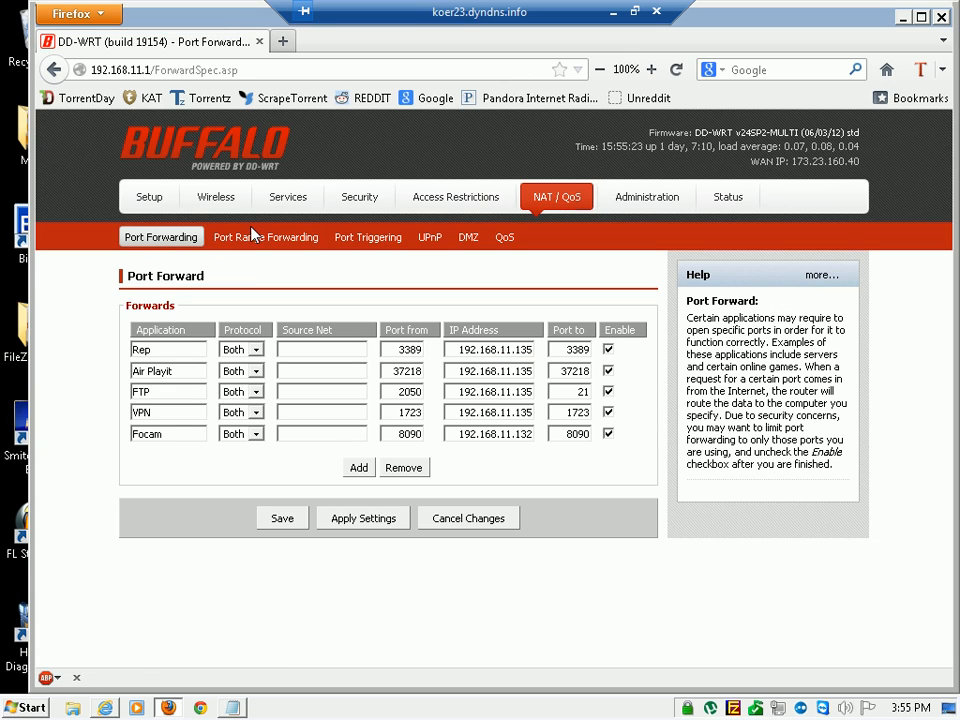
click(253, 235)
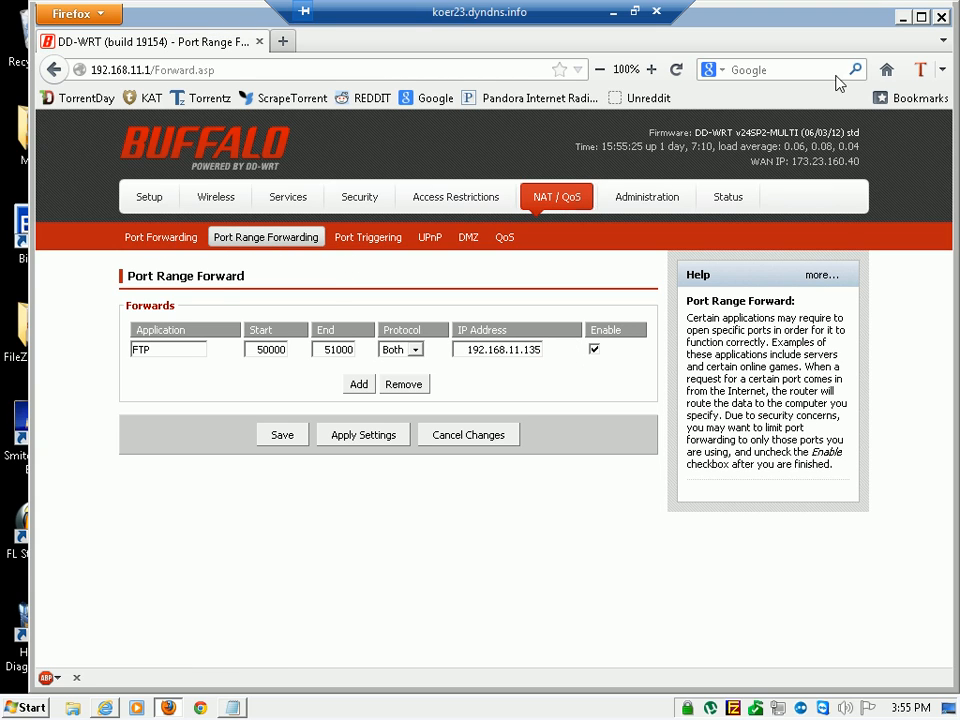
Minimize Firefox and open the list of programs allowed through Windows Firewall from the Control Panel
click(903, 17)
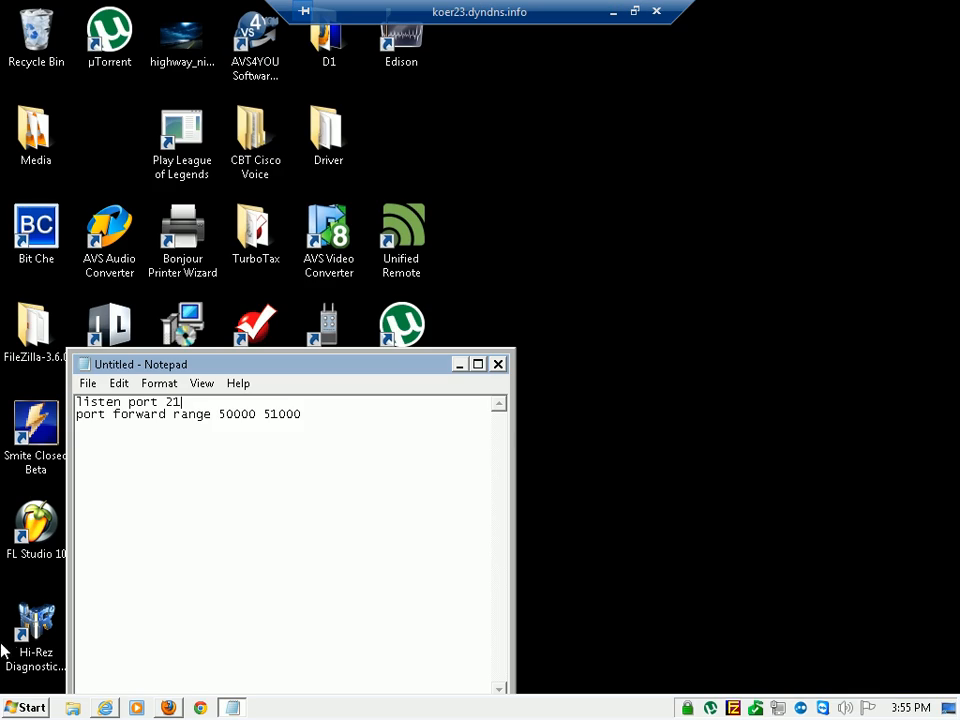
click(25, 708)
click(268, 449)
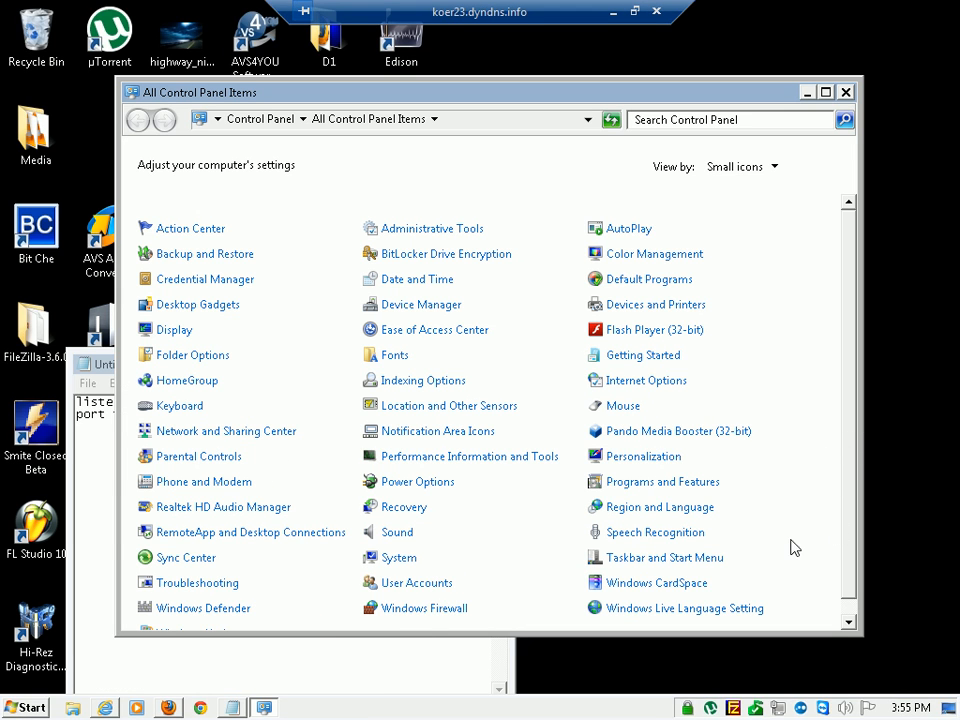
click(386, 612)
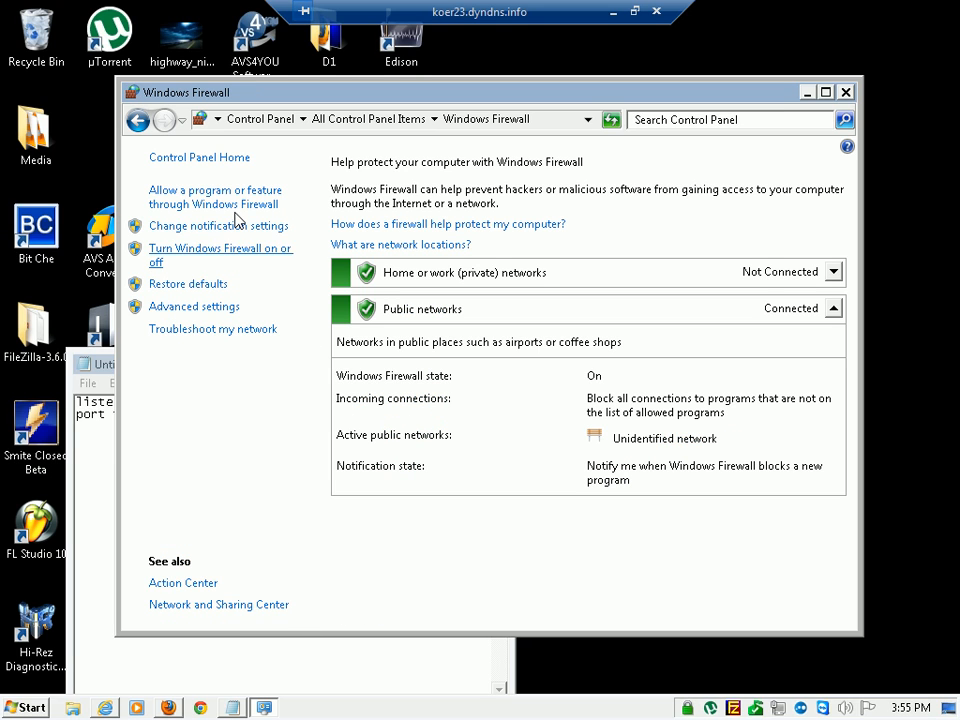
click(222, 204)
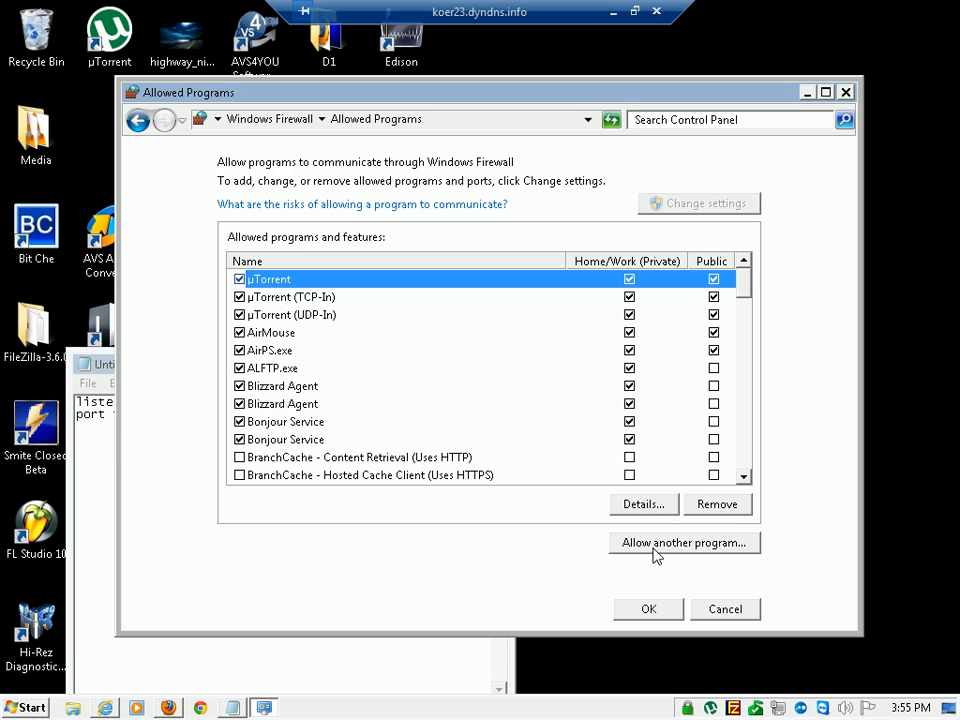
Browse to FileZilla server.exe in C:\Program Files (x86)\FileZilla Server as another allowed program, cancel adding it, and close the firewall window
click(656, 553)
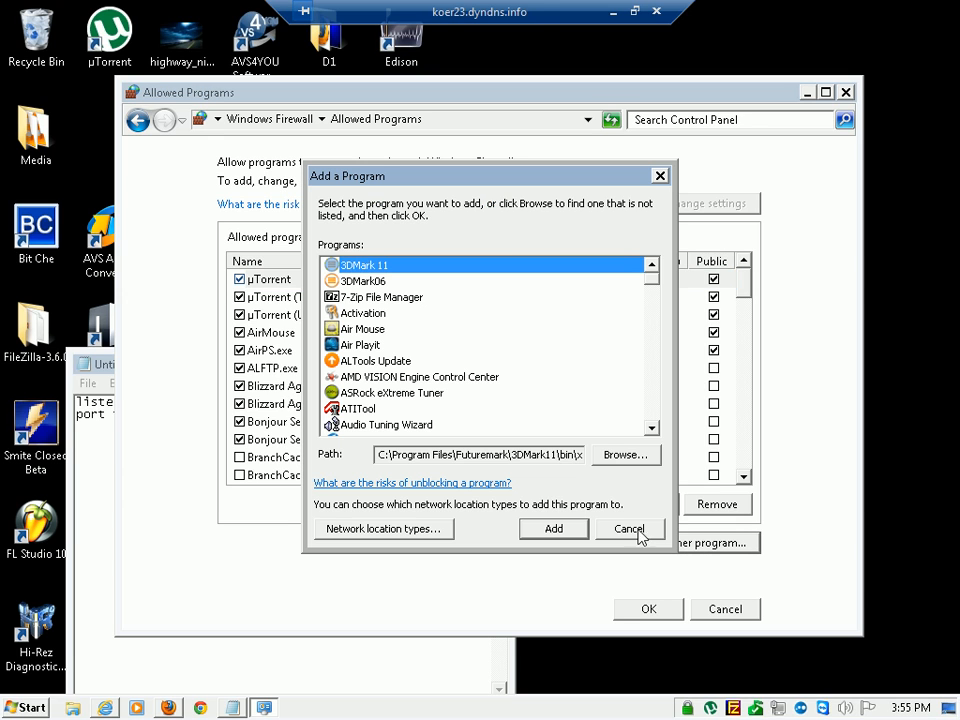
click(614, 514)
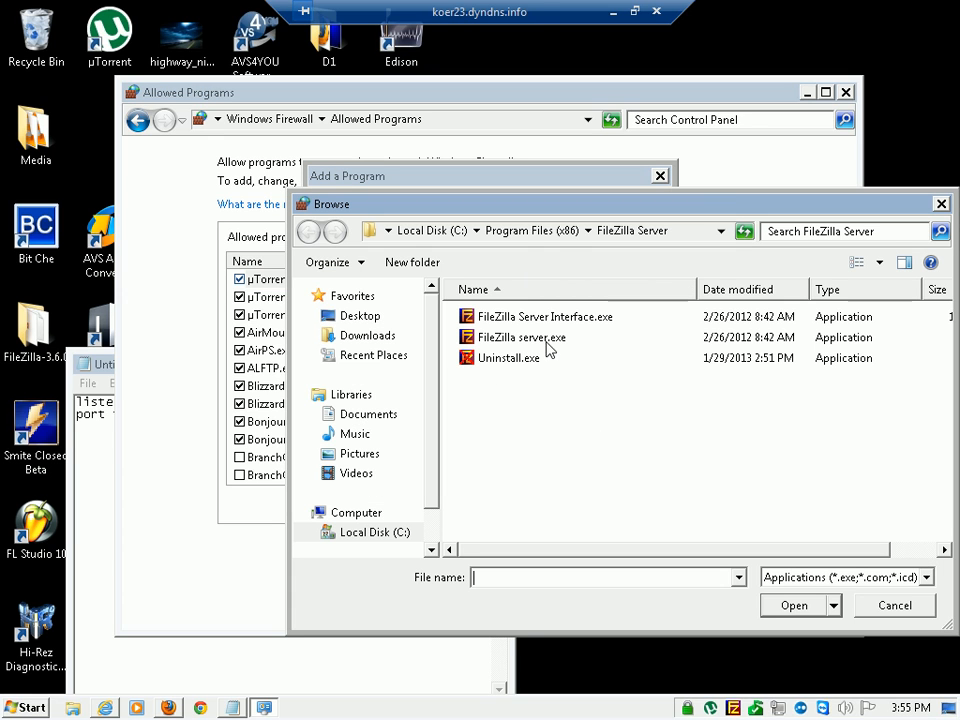
click(512, 340)
click(435, 231)
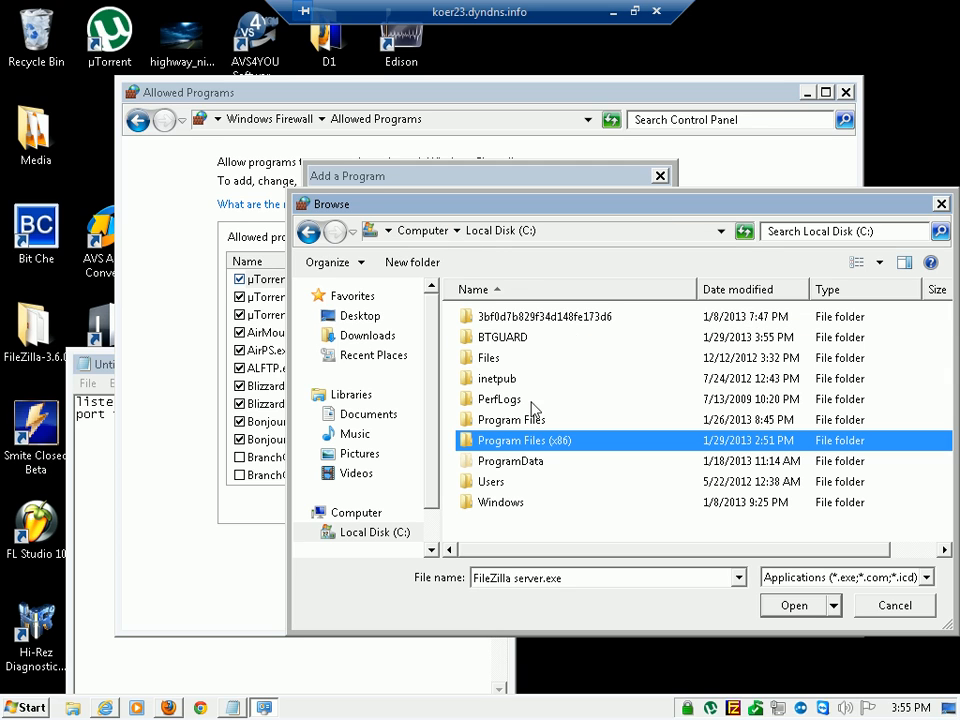
double_click(514, 443)
key(f)
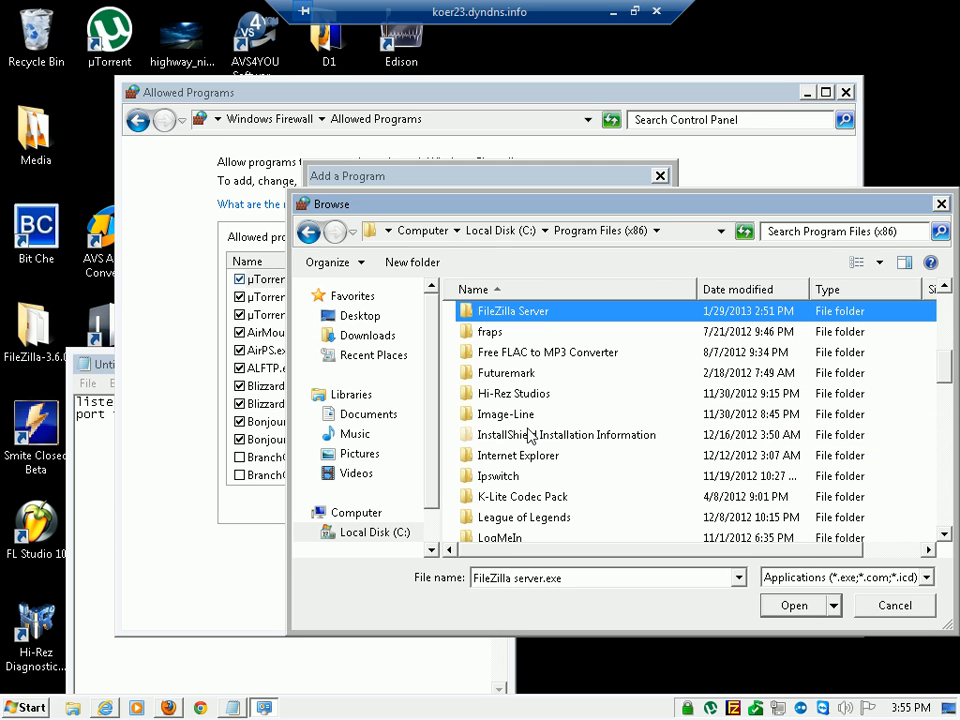
key(Return)
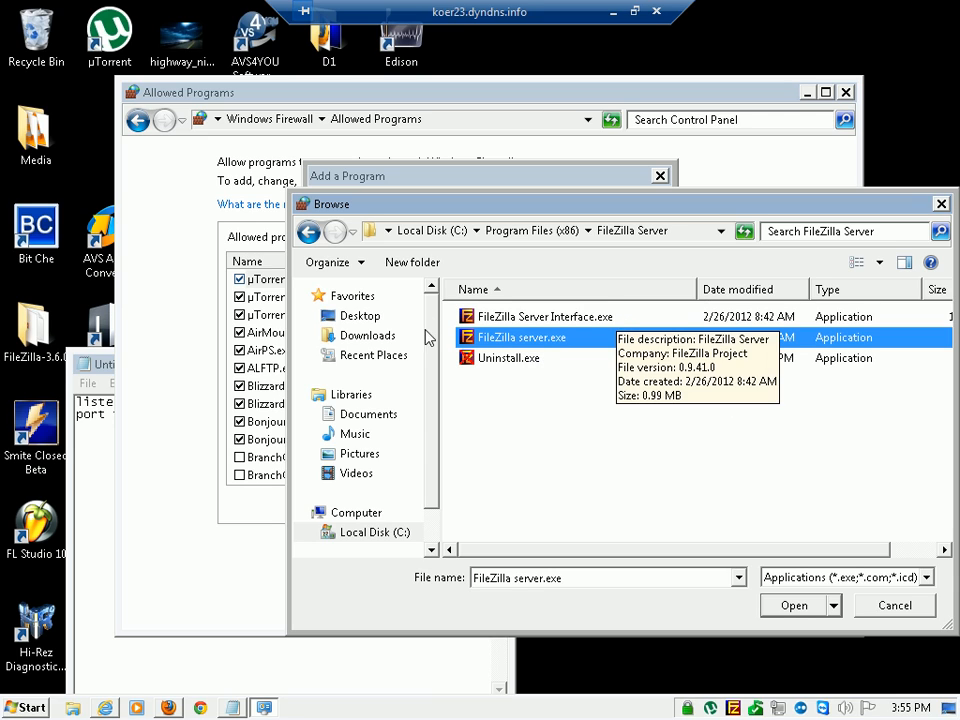
click(924, 609)
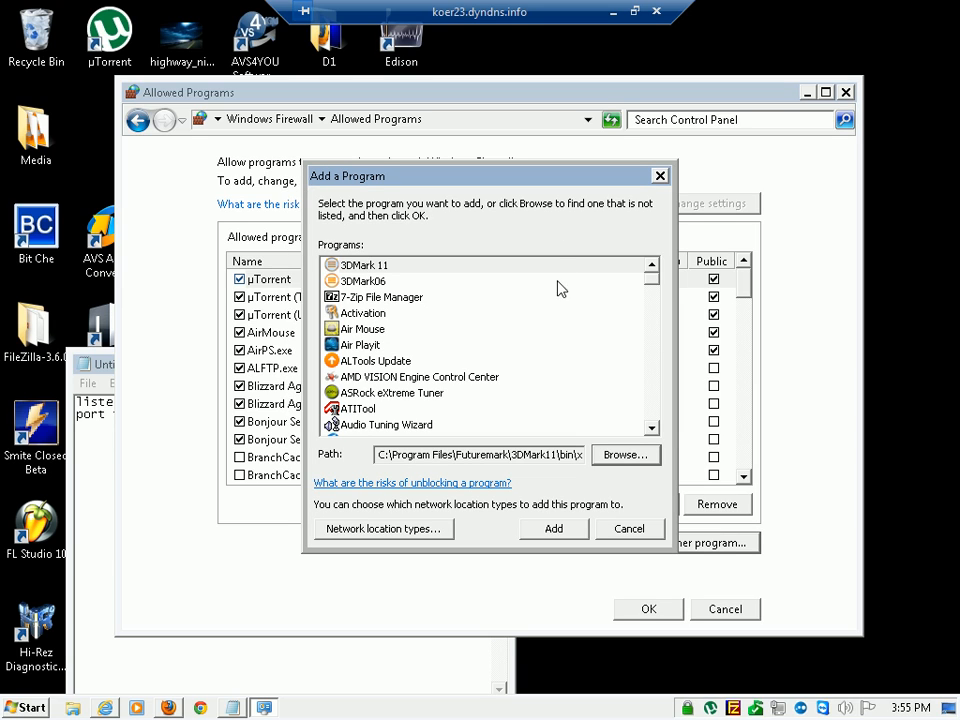
click(640, 532)
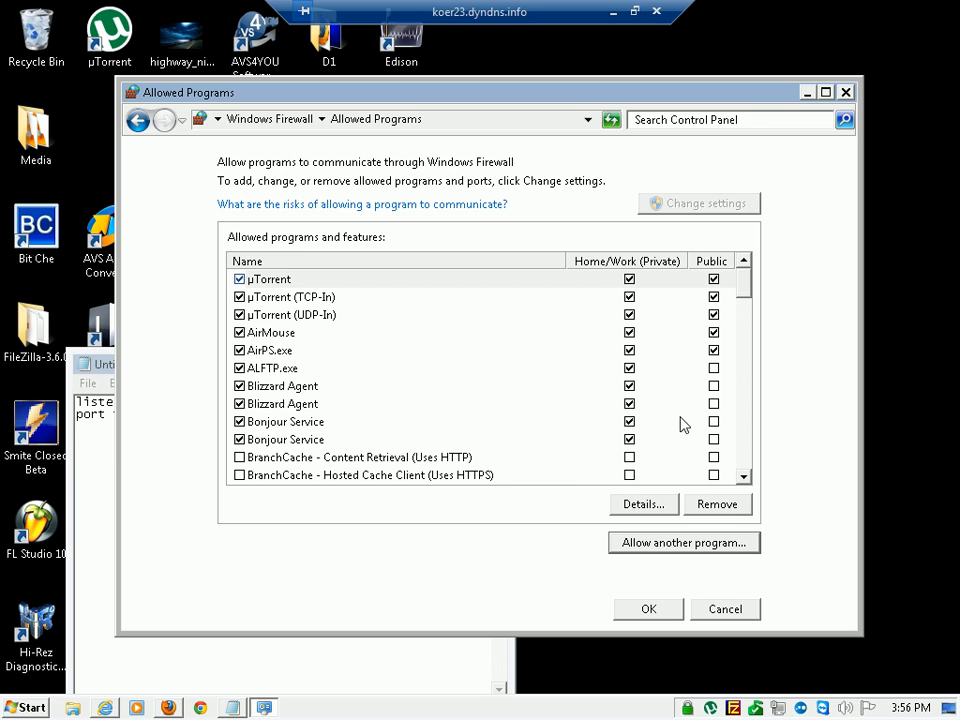
click(658, 609)
click(847, 93)
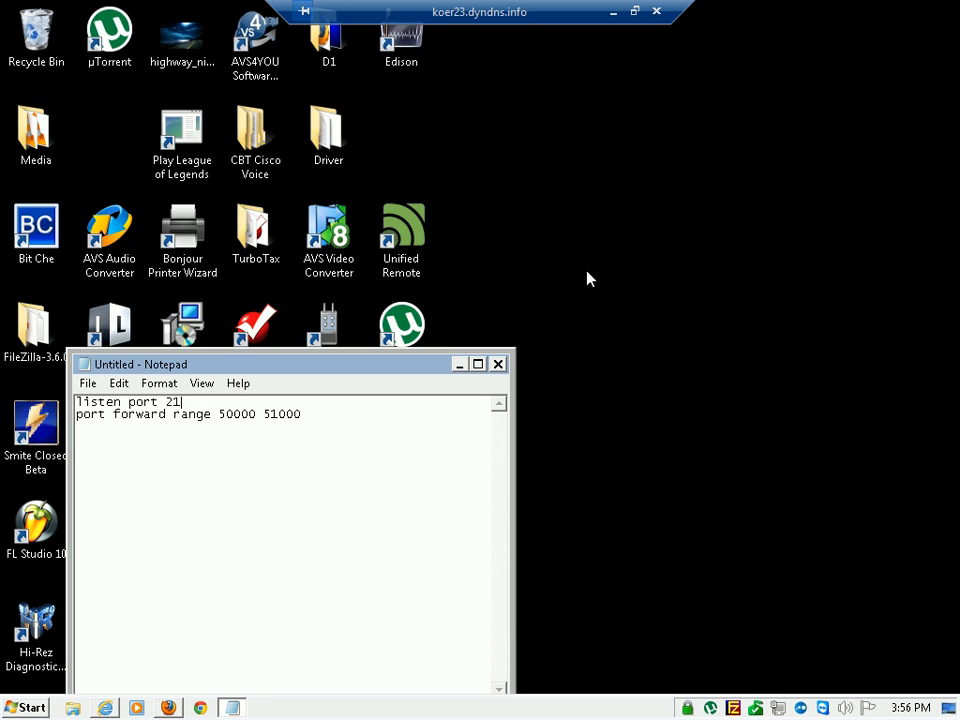
Minimize the remote desktop session and enter the address ftp://(FTP SERVER ADDRESS):2050 in a new File Explorer window
click(607, 10)
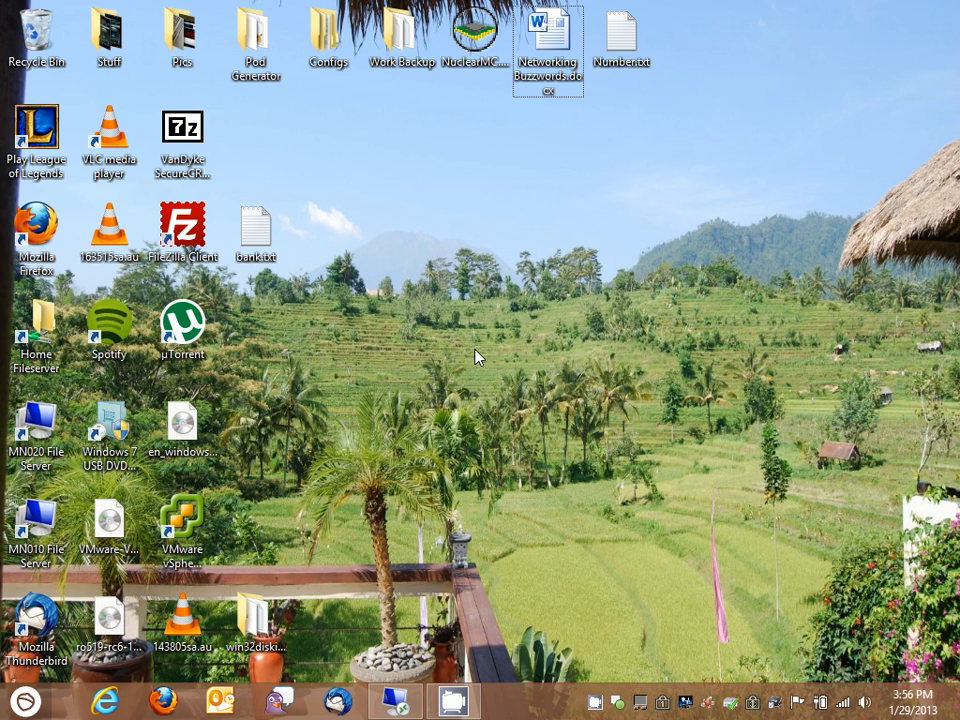
key(super+e)
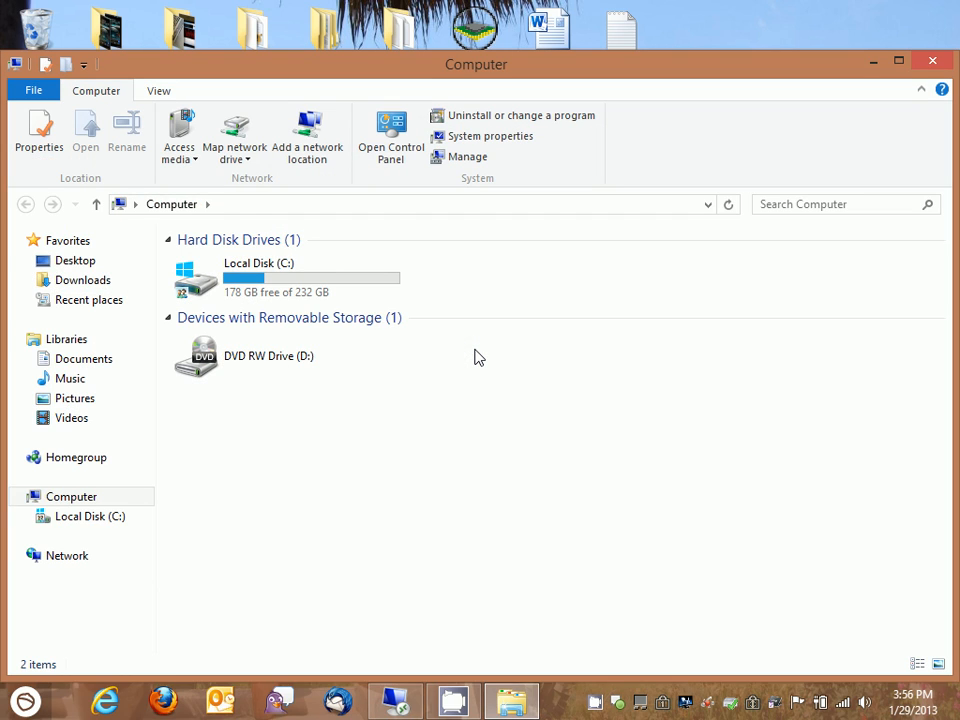
click(239, 206)
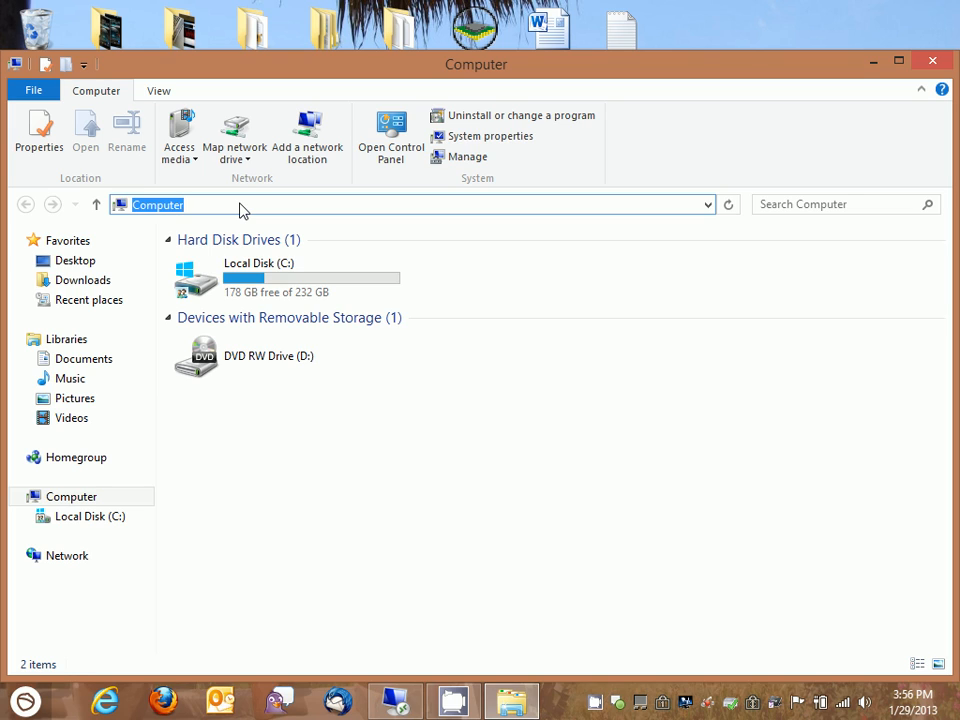
text(ftp://()
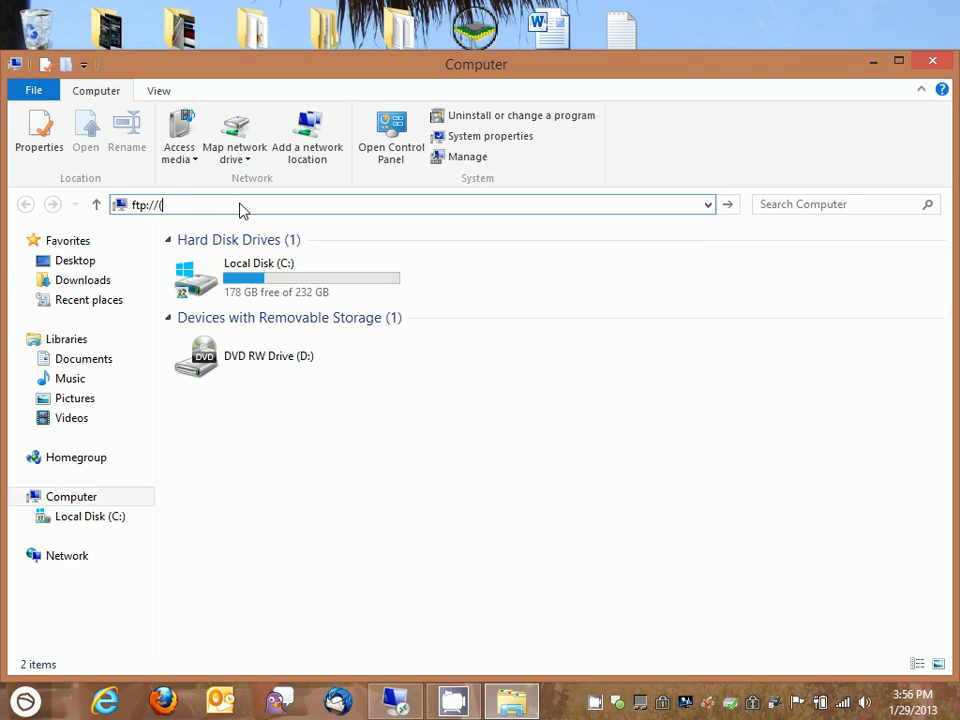
text(FTP SERVER ADDRESS):)
text(2050)
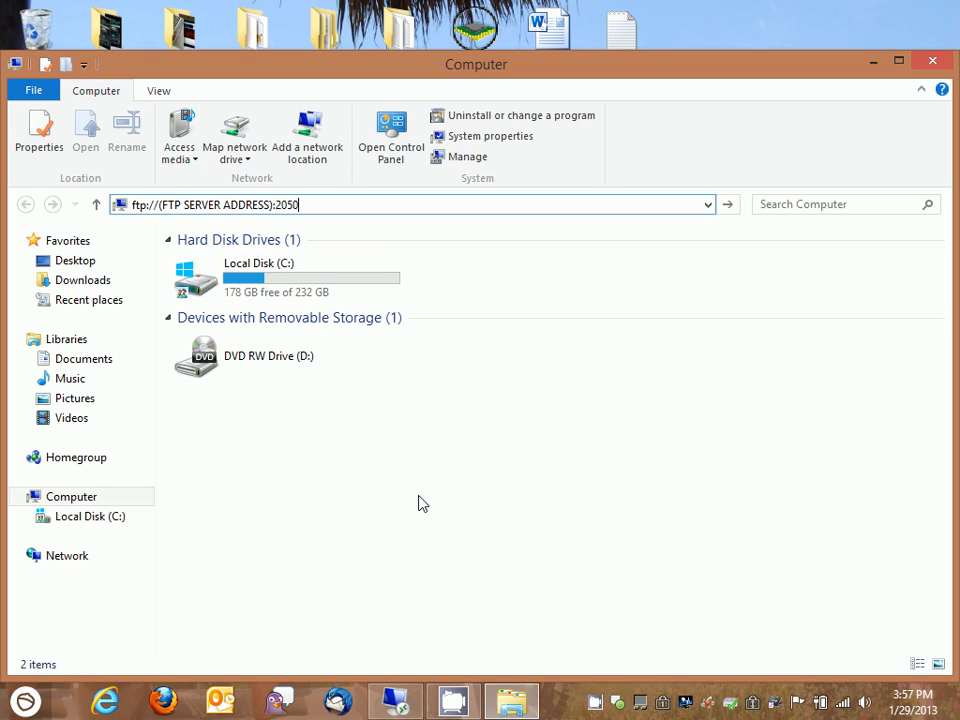
key(Return)
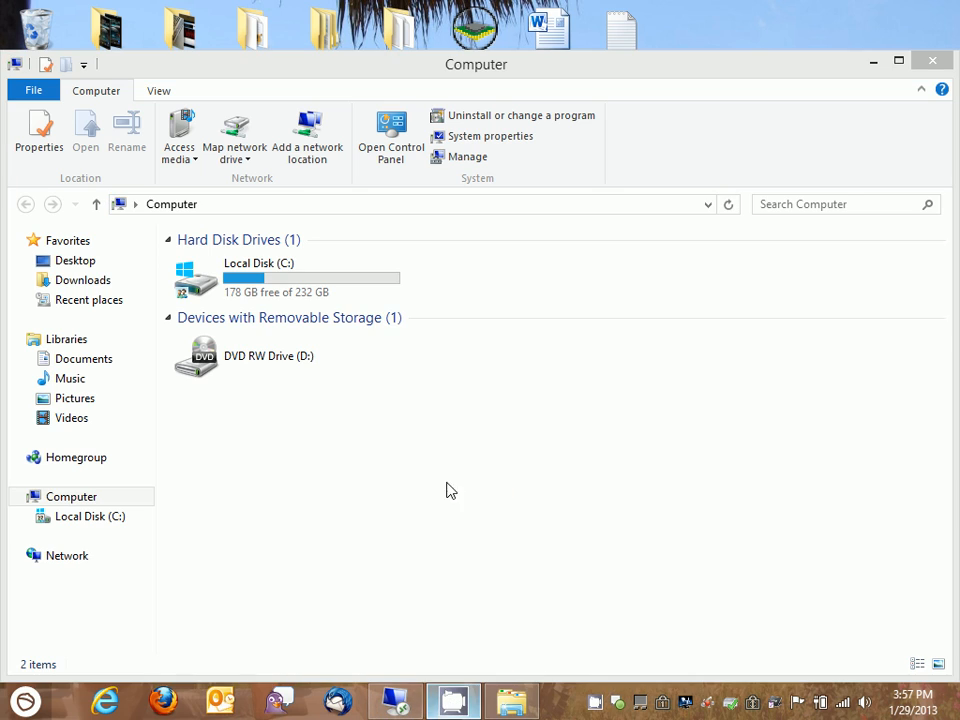
click(595, 703)
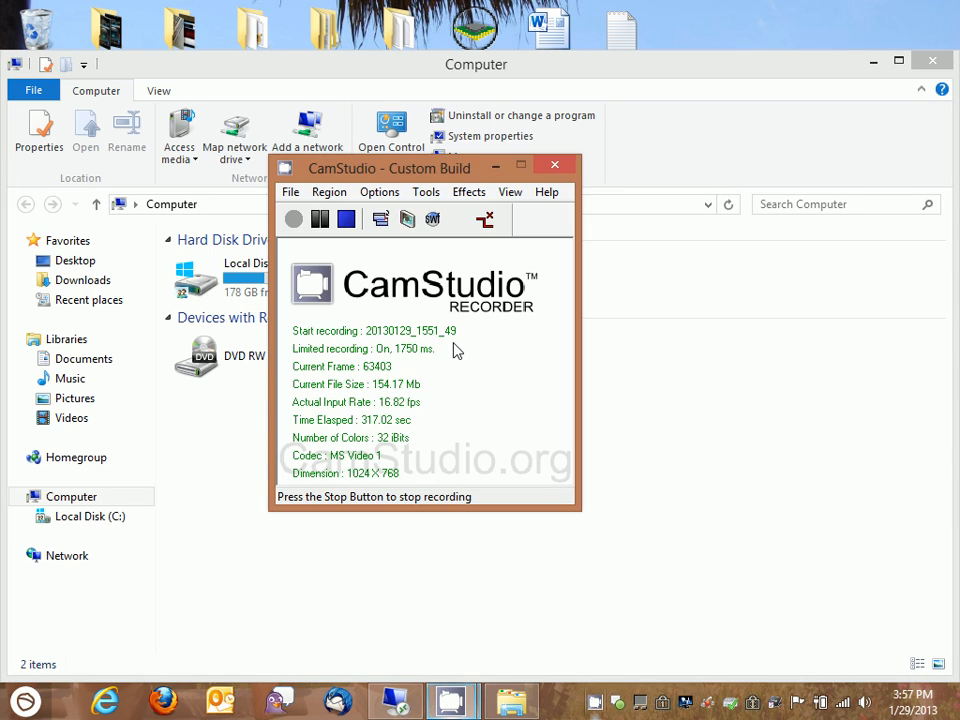